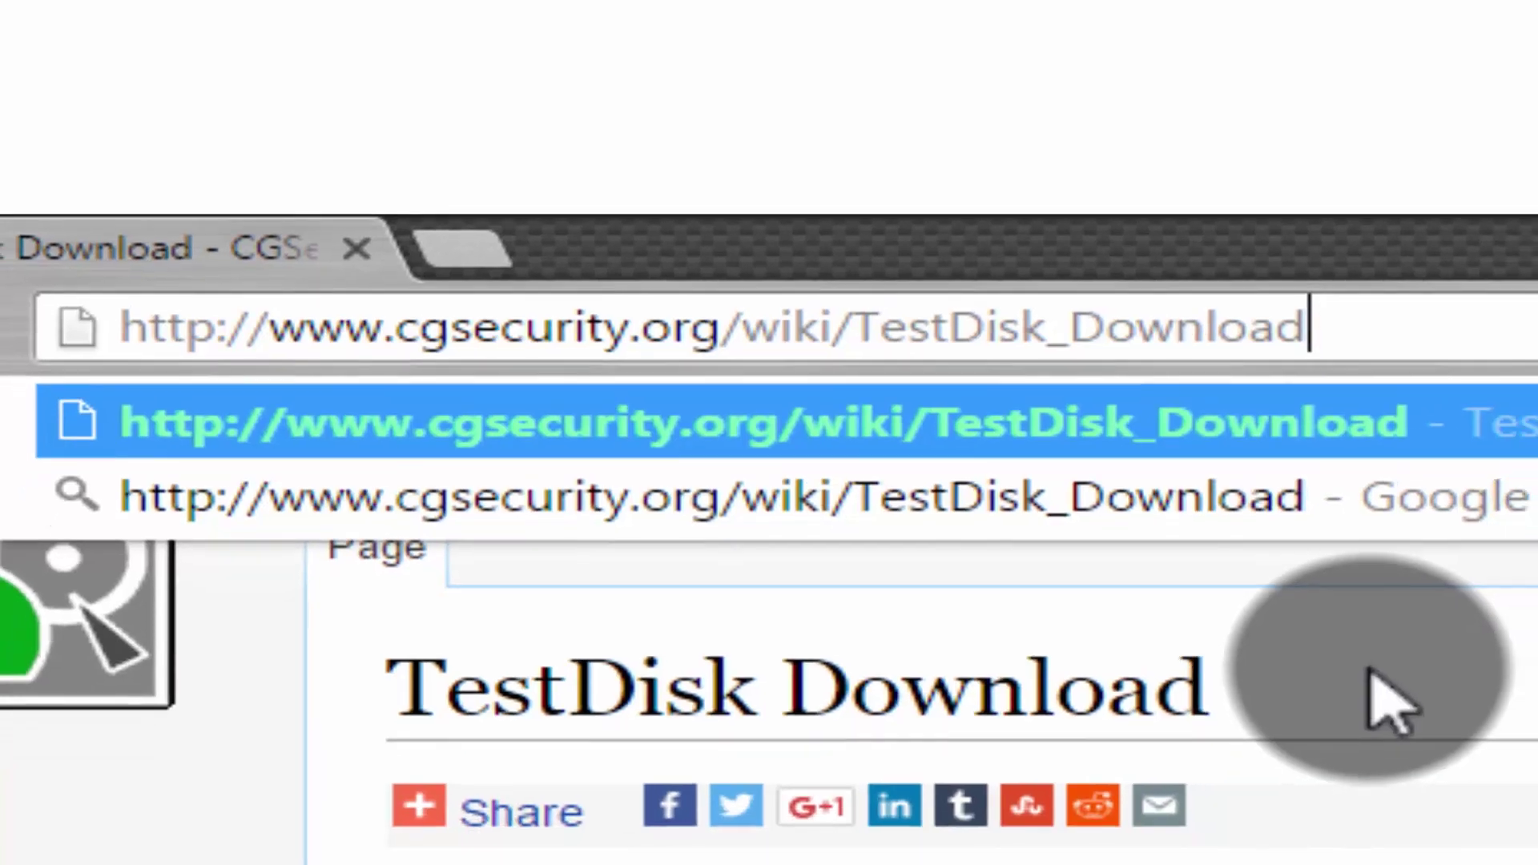
Scroll the TestDisk download page to find the TestDisk 7.0 Windows download.
{"action": "left_click", "coordinate": [1433, 724]}
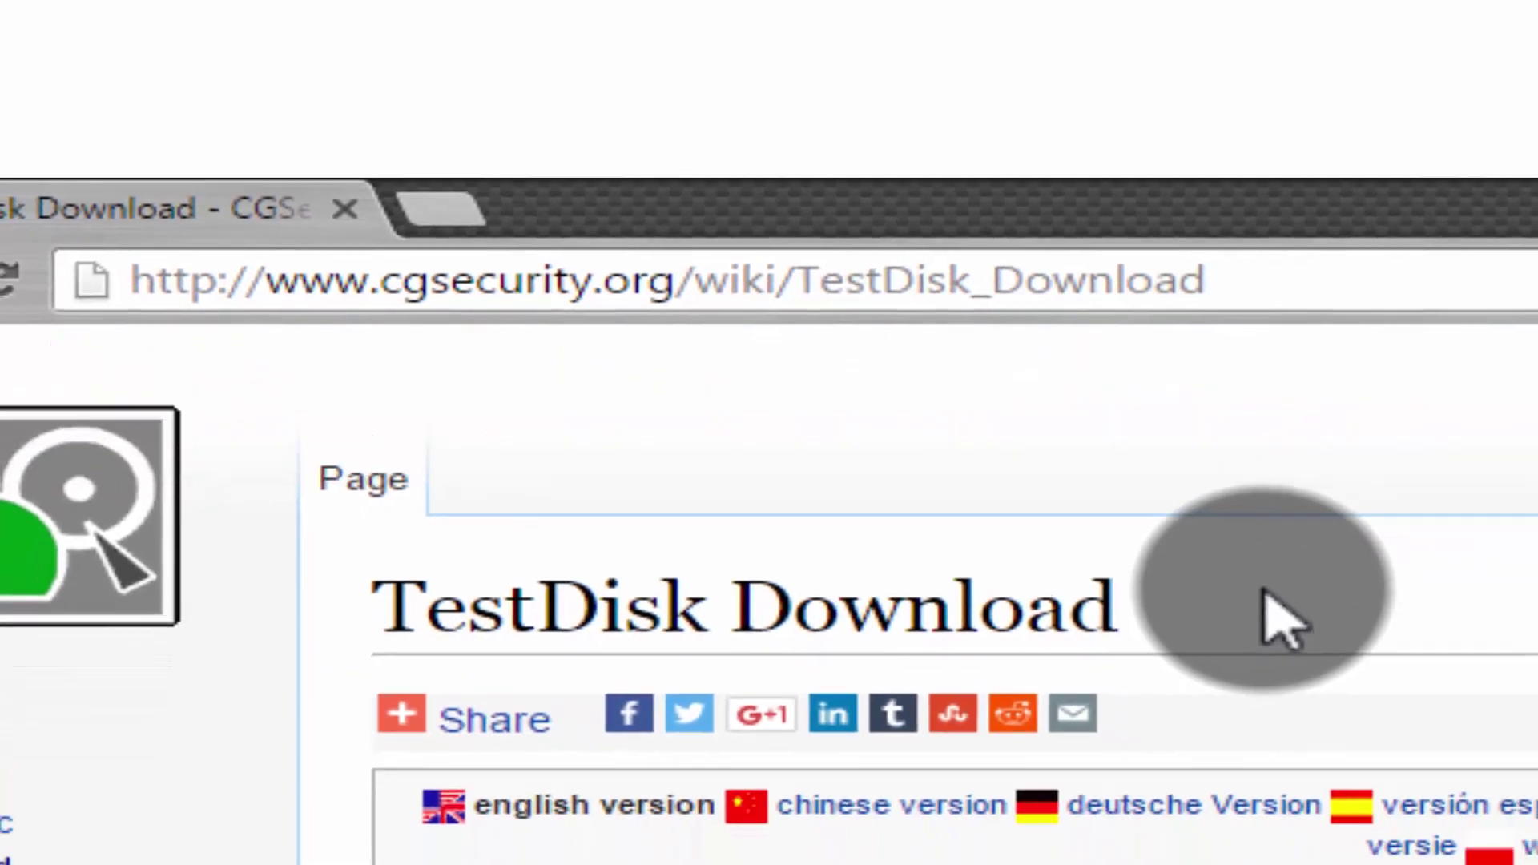
{"action": "scroll", "coordinate": [1074, 713], "scroll_direction": "down", "scroll_amount": 5}
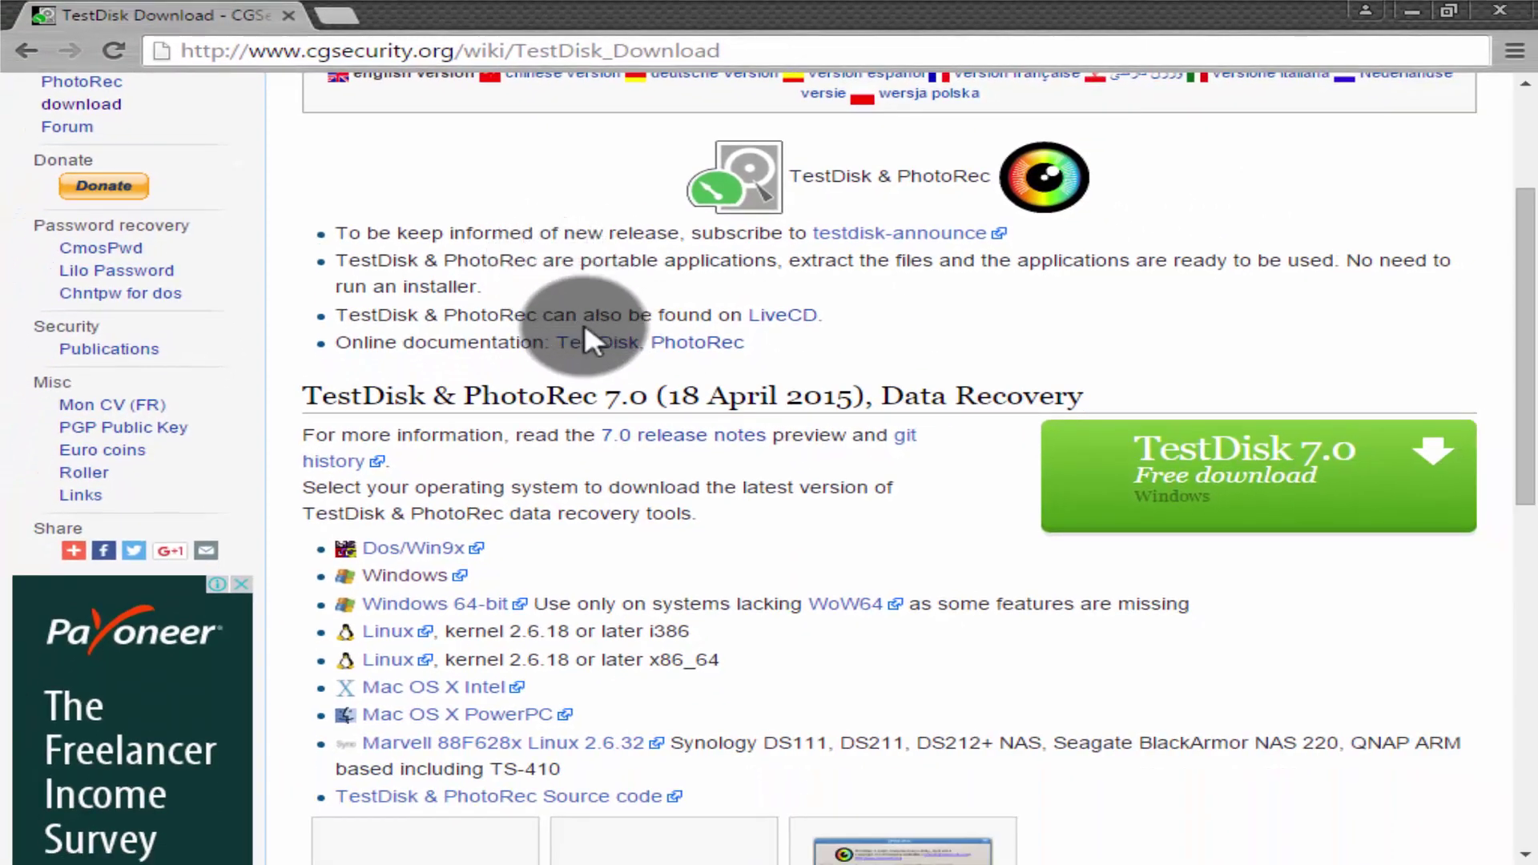
{"action": "scroll", "coordinate": [545, 377], "scroll_direction": "down", "scroll_amount": 1}
{"action": "scroll", "coordinate": [483, 402], "scroll_direction": "down", "scroll_amount": 1}
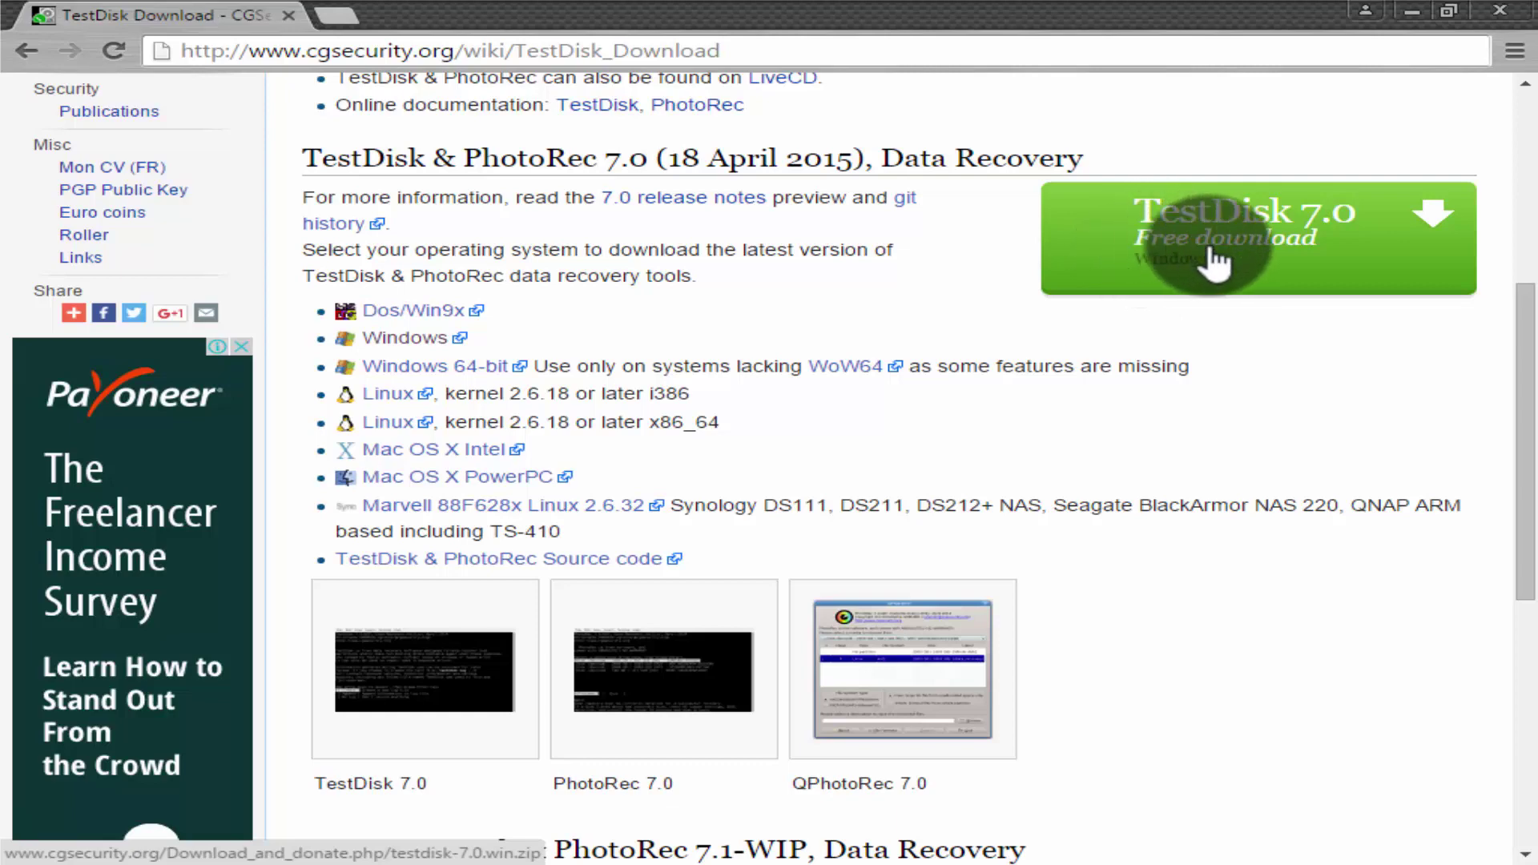
{"action": "scroll", "coordinate": [1218, 252], "scroll_direction": "down", "scroll_amount": 6}
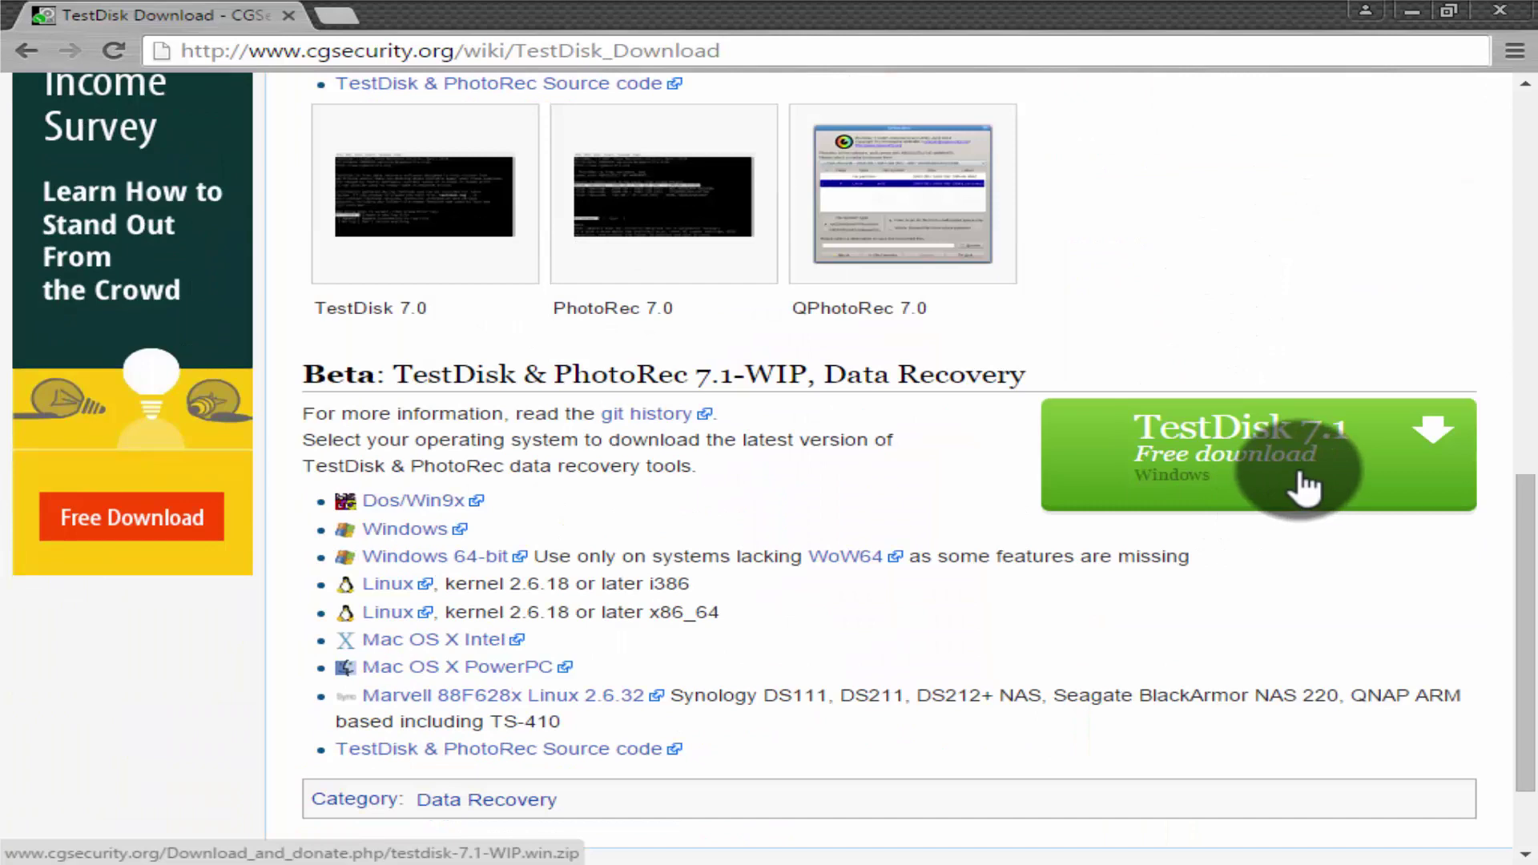
{"action": "scroll", "coordinate": [1302, 485], "scroll_direction": "up", "scroll_amount": 8}
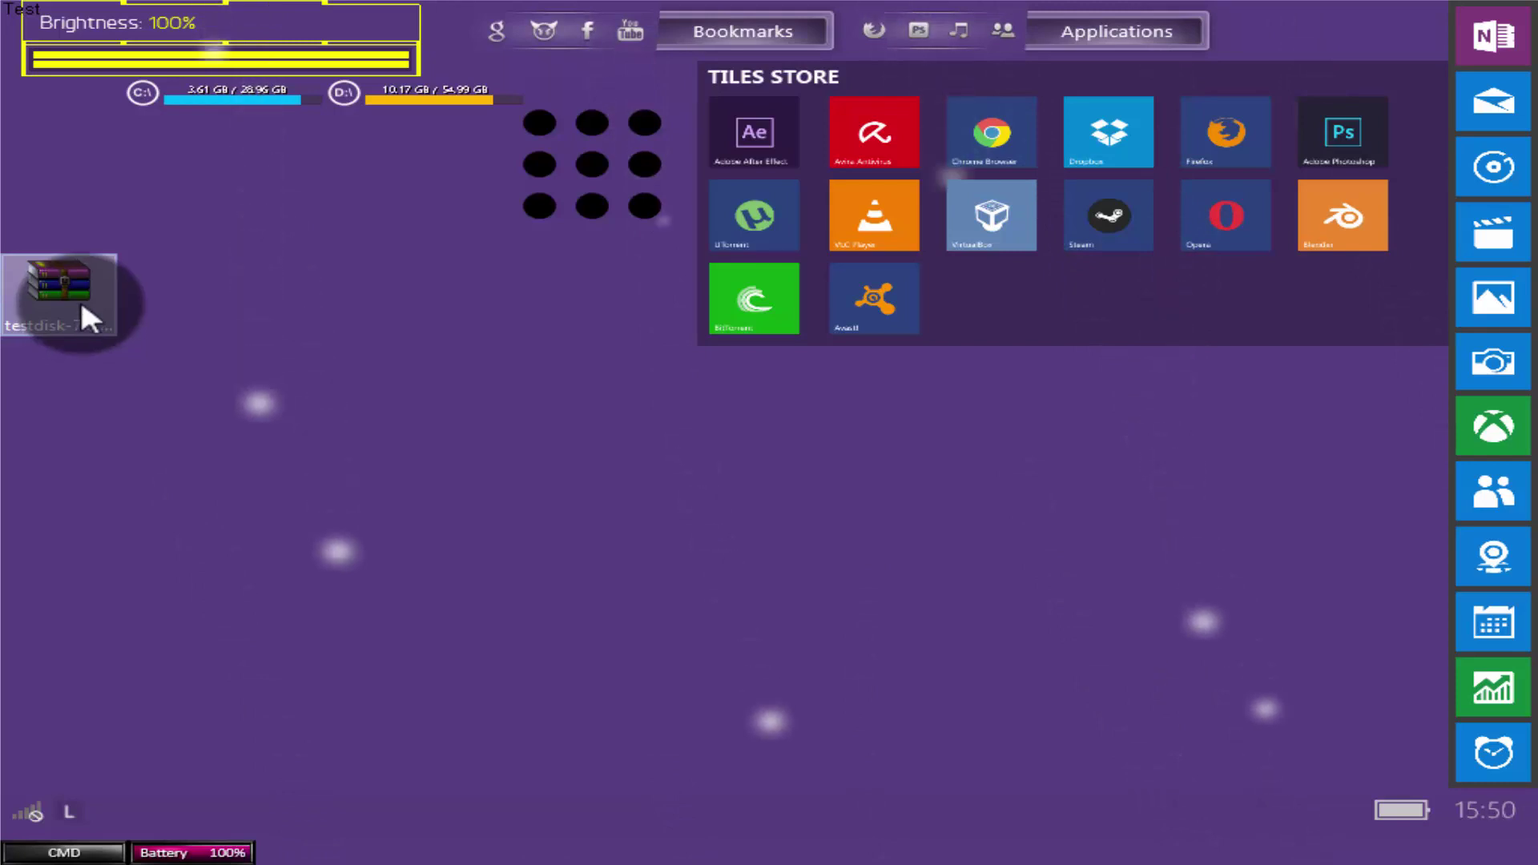
Extract the TestDisk zip onto the desktop, open testdisk-7.0, and select photorec_win.
{"action": "right_click", "coordinate": [82, 306]}
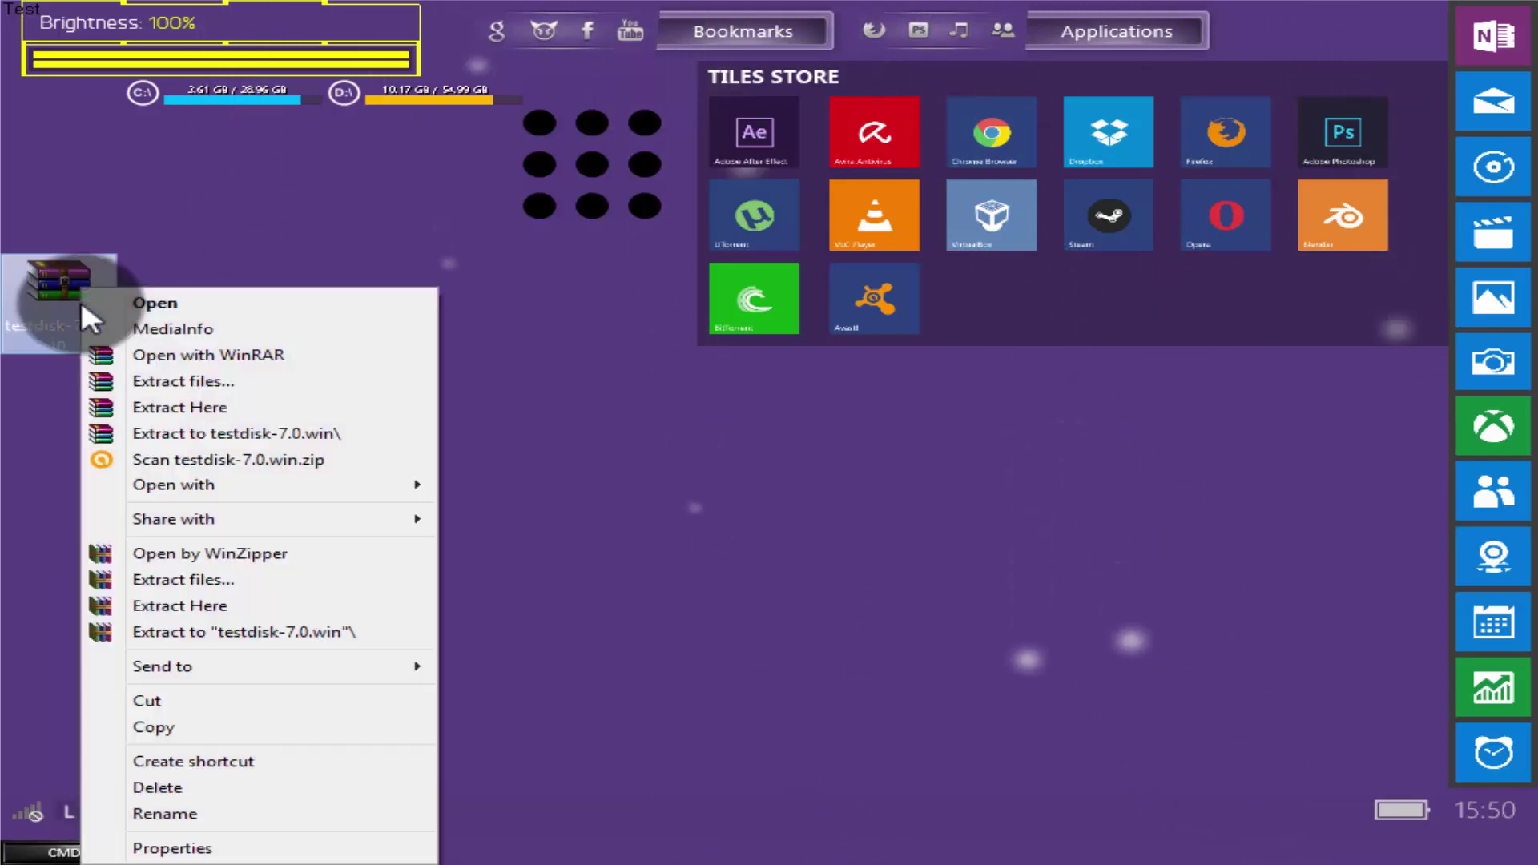
{"action": "left_click", "coordinate": [133, 407]}
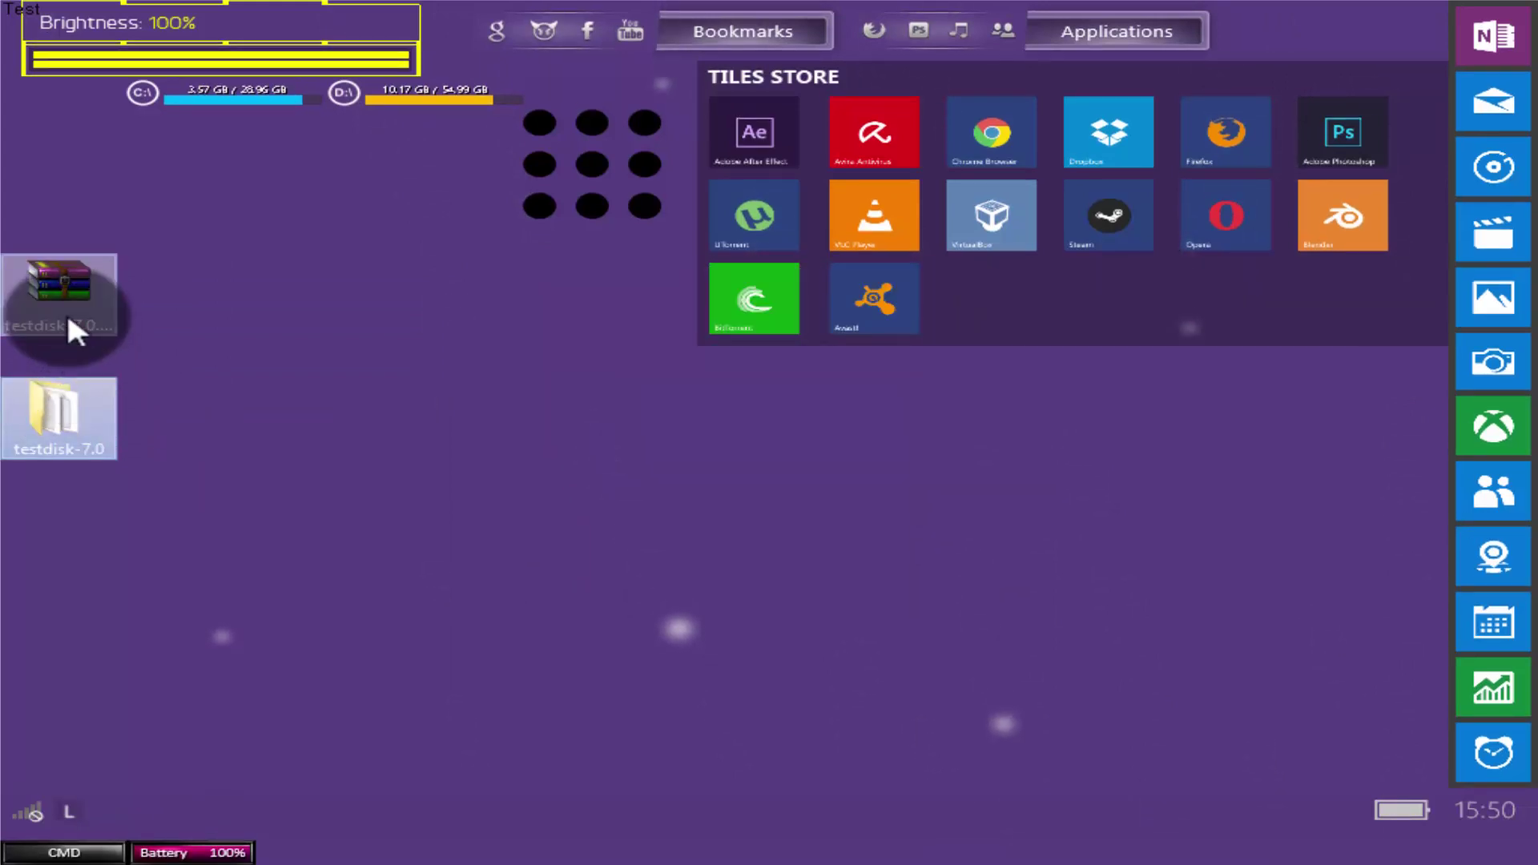
{"action": "double_click", "coordinate": [64, 404]}
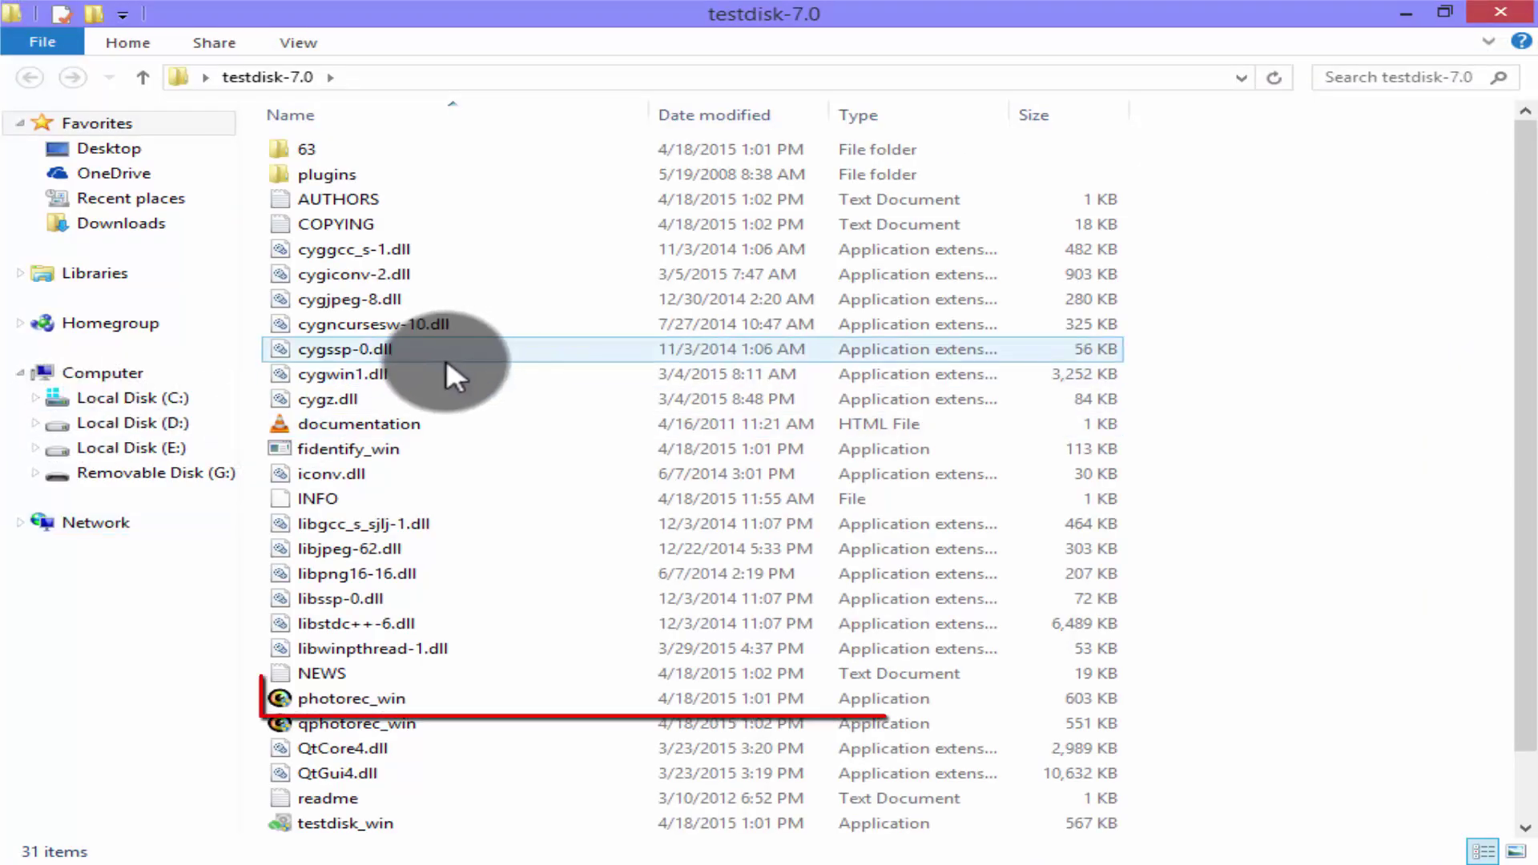
{"action": "scroll", "coordinate": [403, 481], "scroll_direction": "down", "scroll_amount": 1}
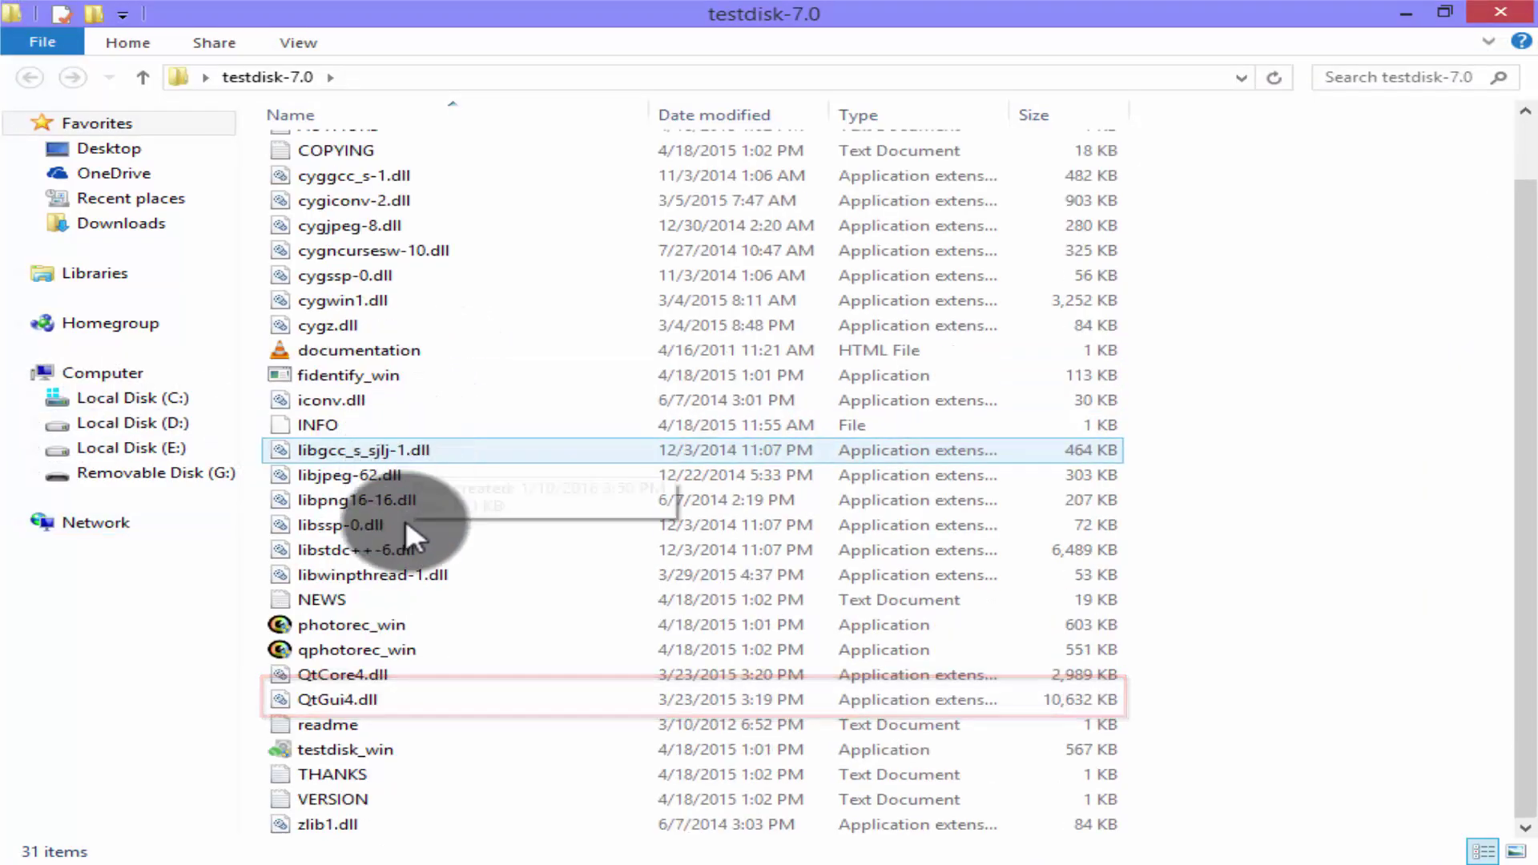
{"action": "left_click", "coordinate": [388, 622]}
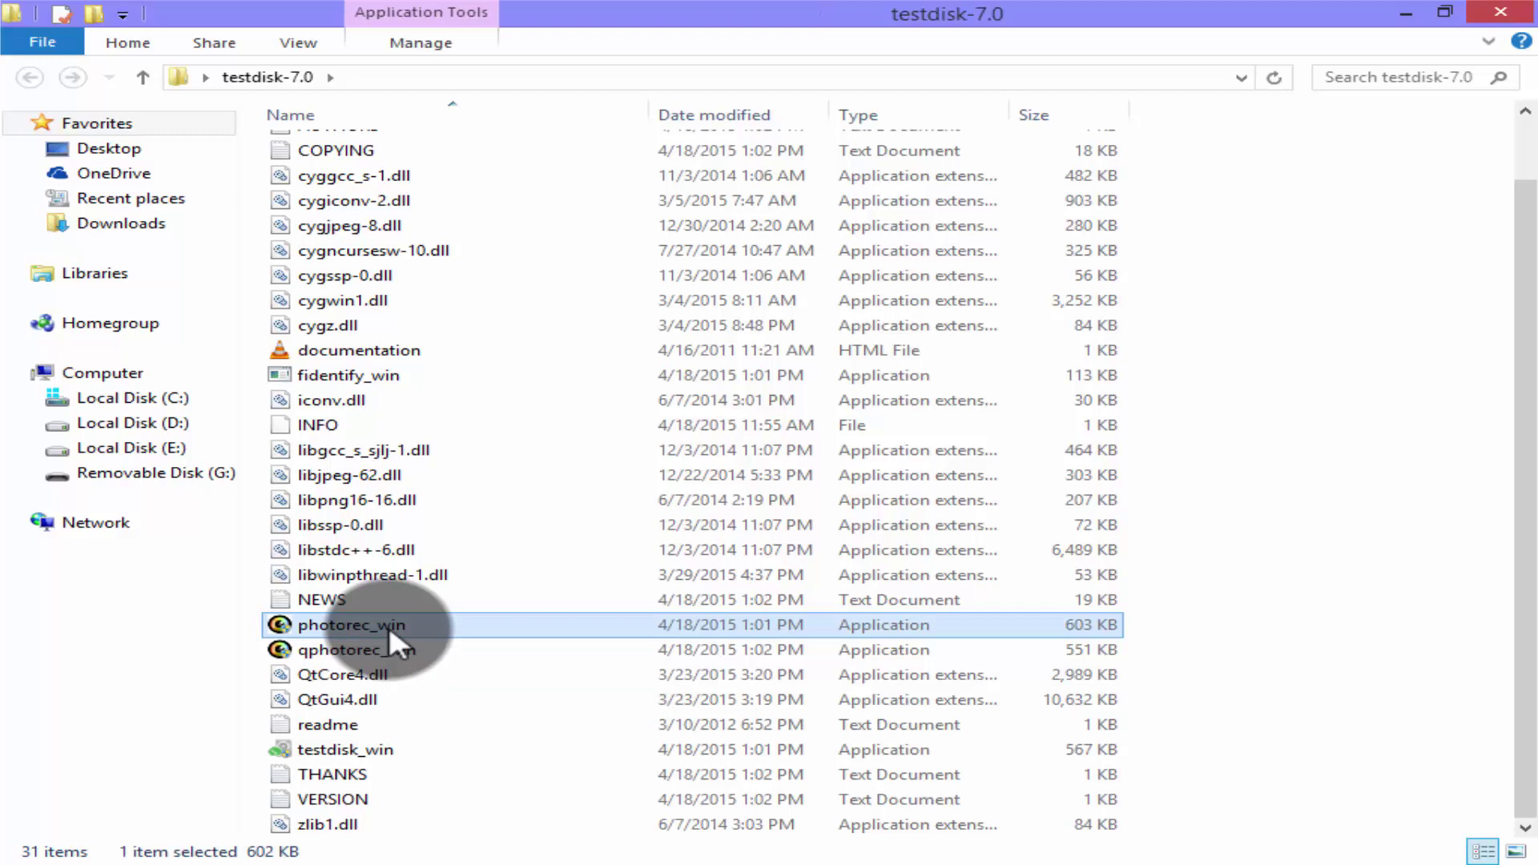
Launch photorec_win and proceed with the 1990 MB Drive G: as the source media.
{"action": "double_click", "coordinate": [388, 622]}
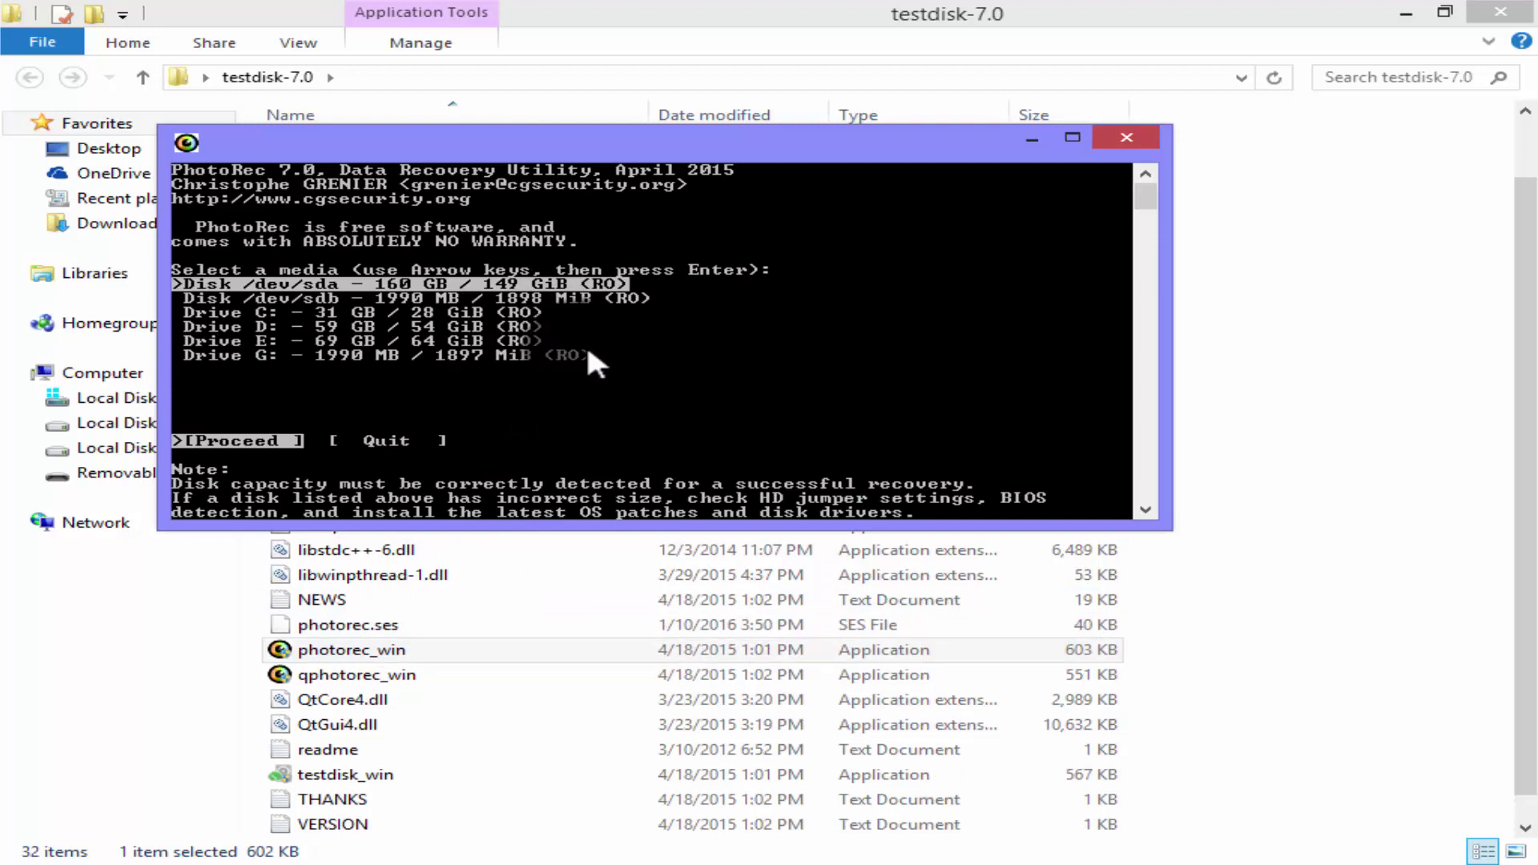
{"action": "key", "text": "Down"}
{"action": "key", "text": "Down"}
{"action": "key", "text": "Down"}
{"action": "key", "text": "Down"}
{"action": "key", "text": "Down"}
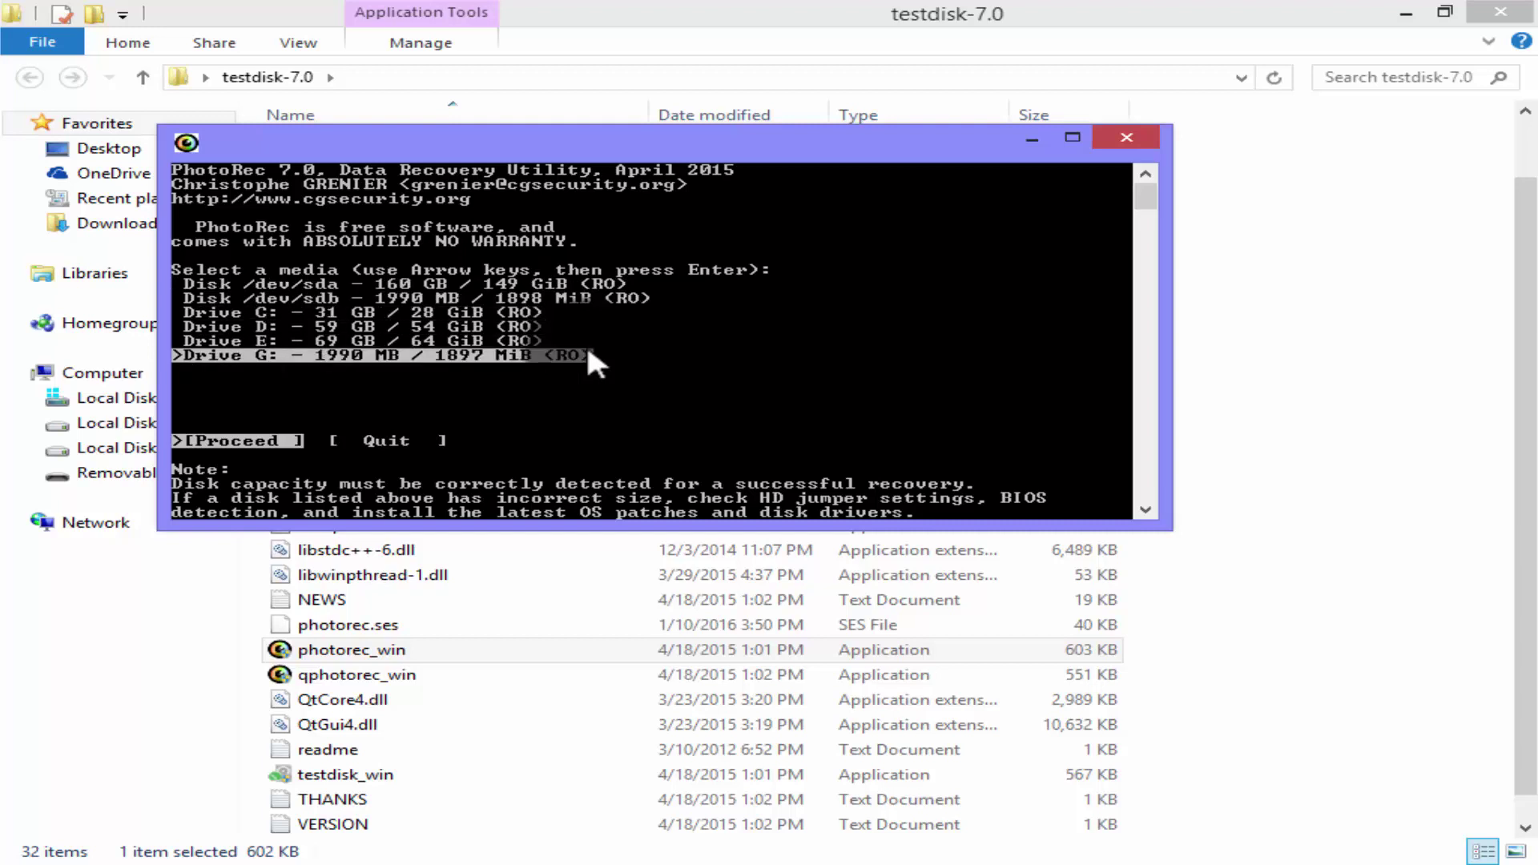
{"action": "key", "text": "Return"}
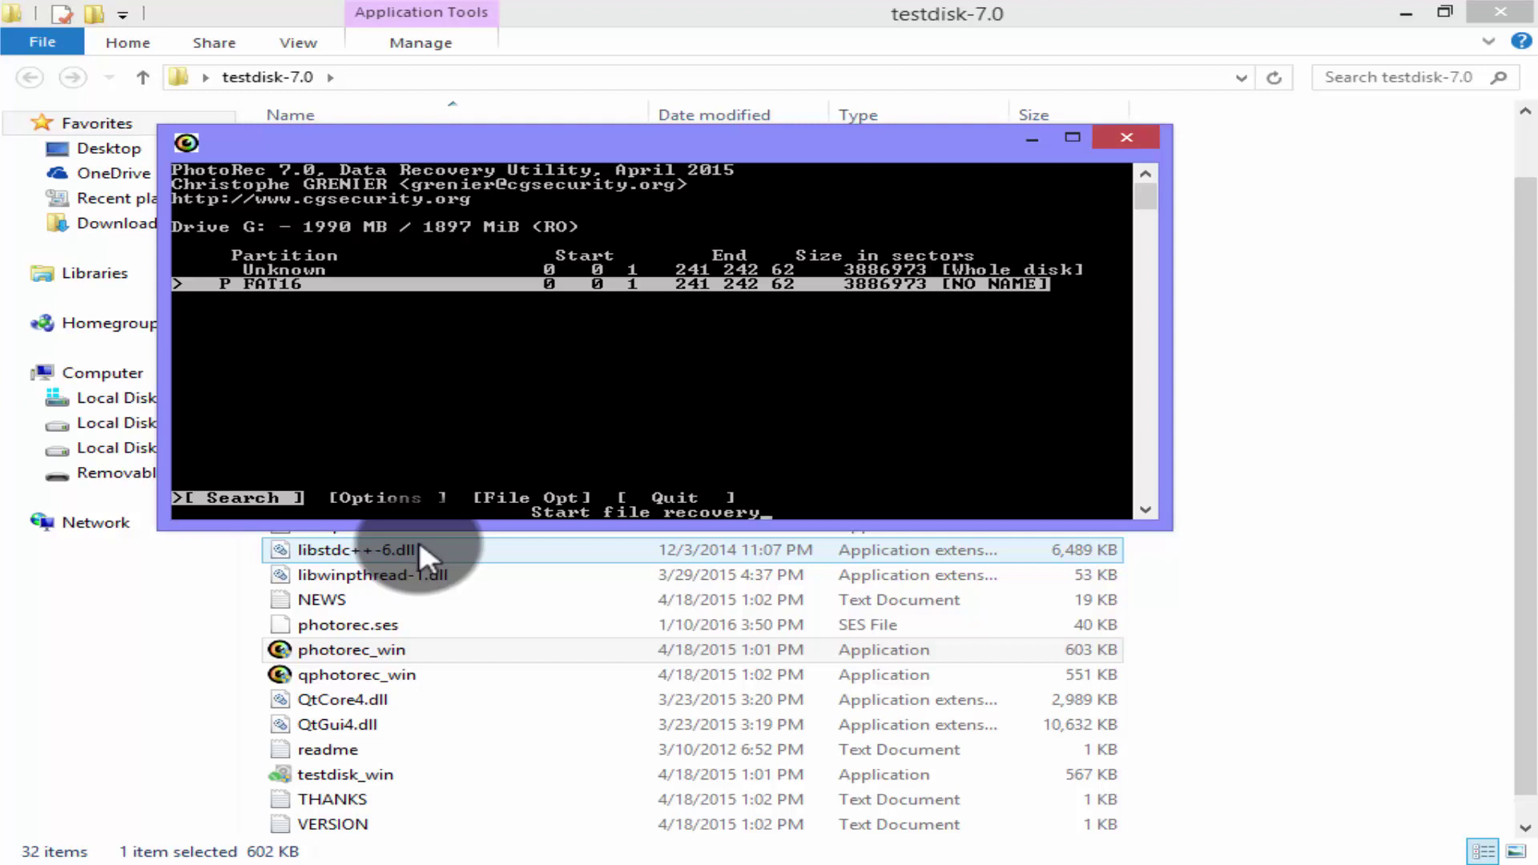
Open PhotoRec's [File Opt] list of file types to recover.
{"action": "key", "text": "Right"}
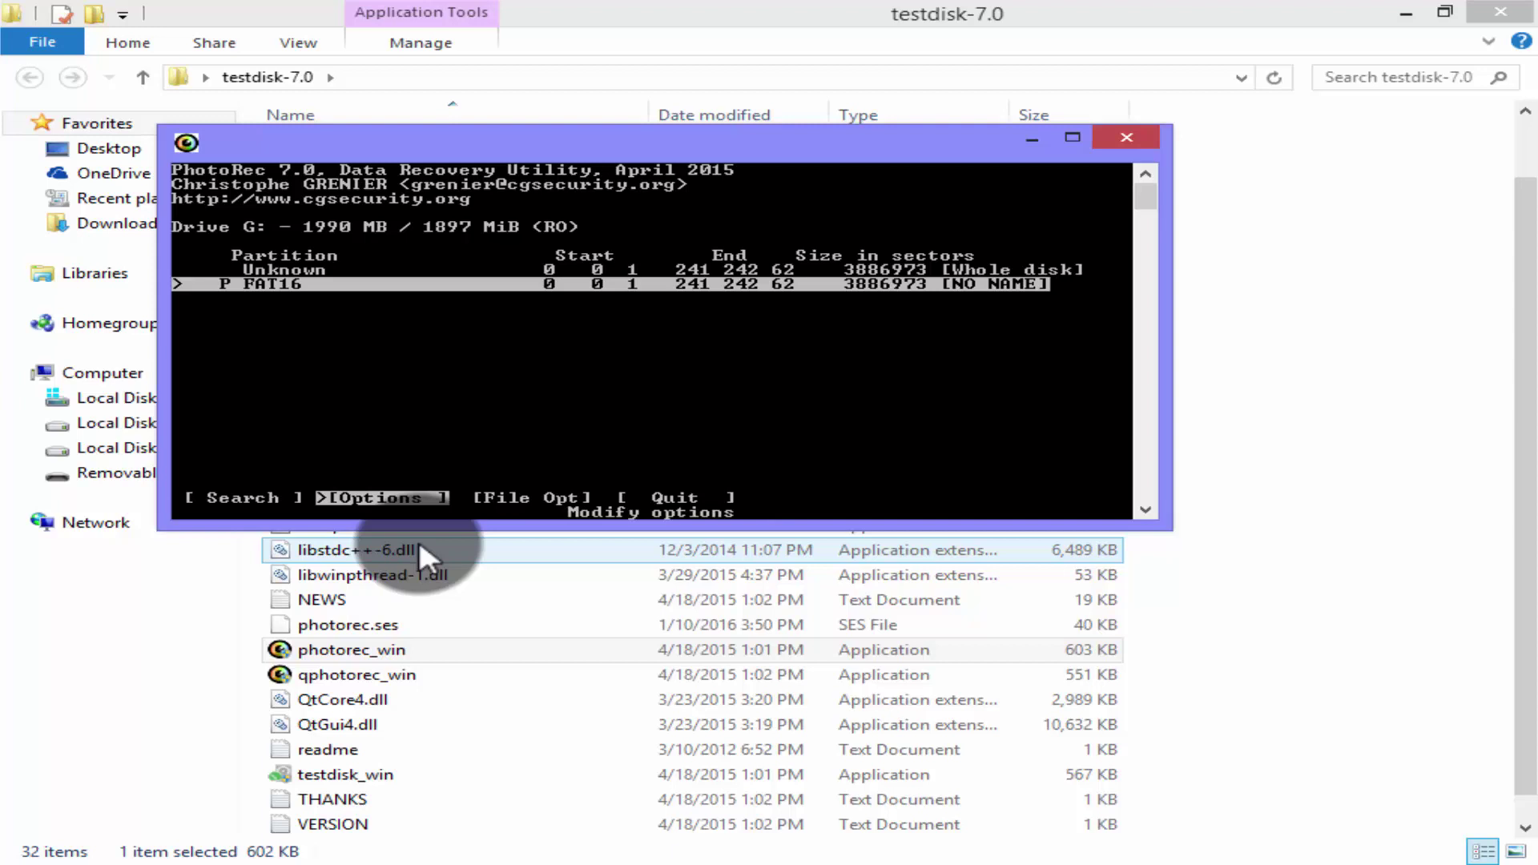
{"action": "key", "text": "Right"}
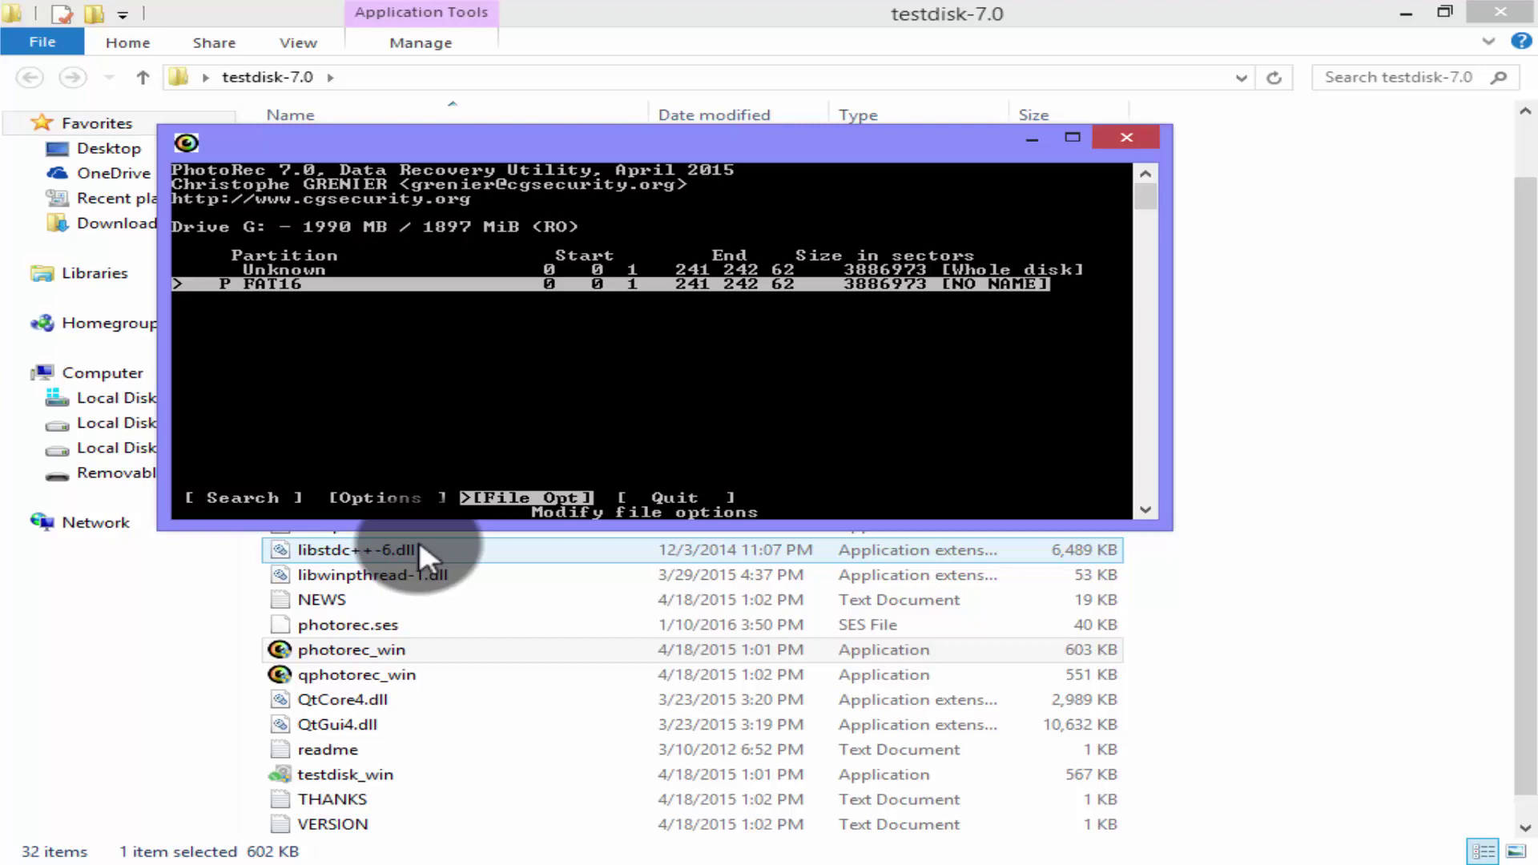
{"action": "key", "text": "Right"}
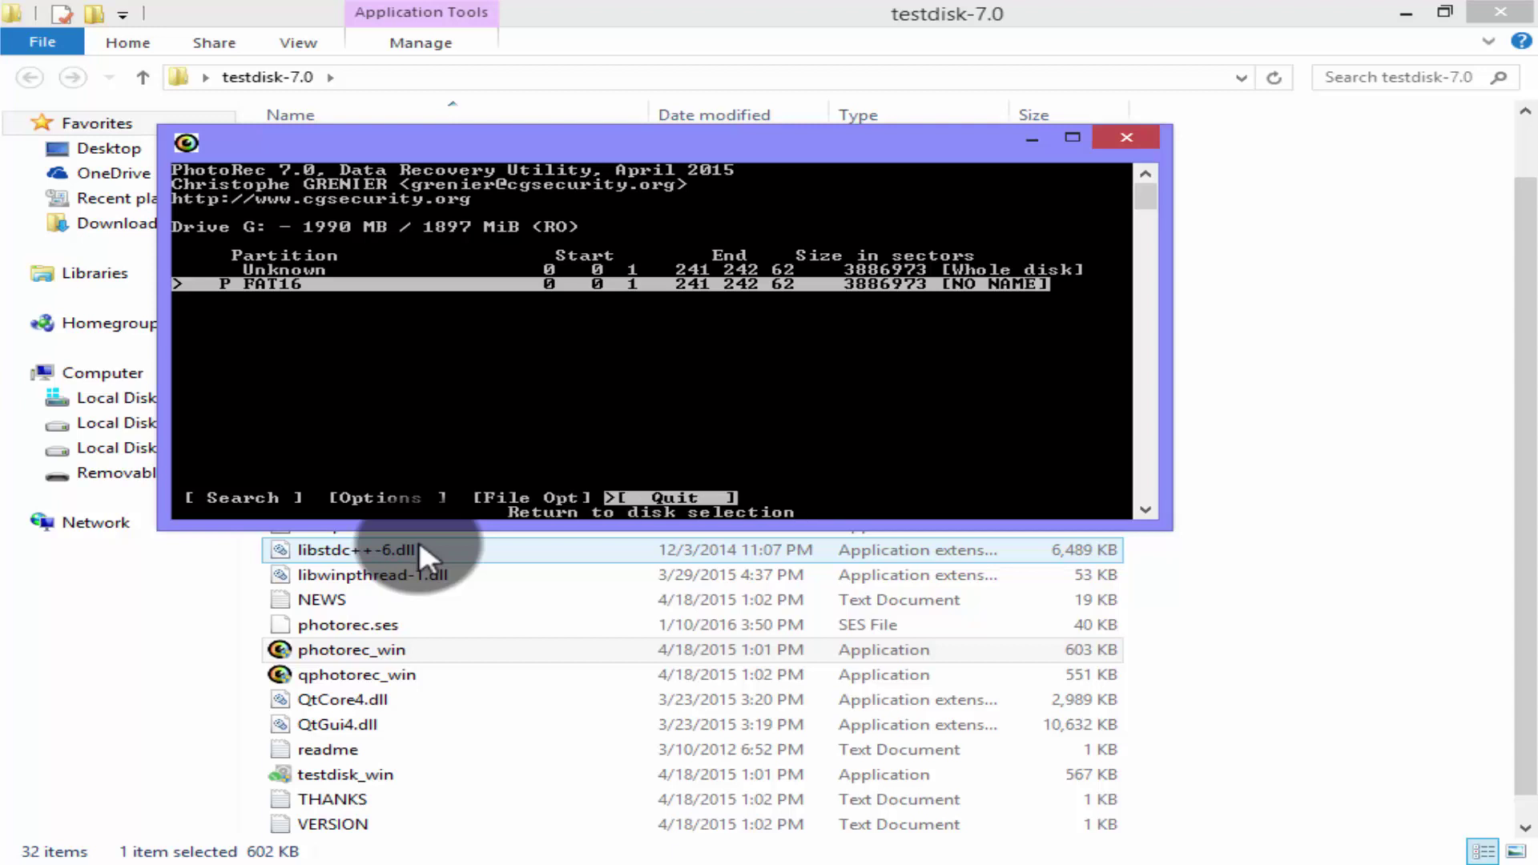
{"action": "key", "text": "Left"}
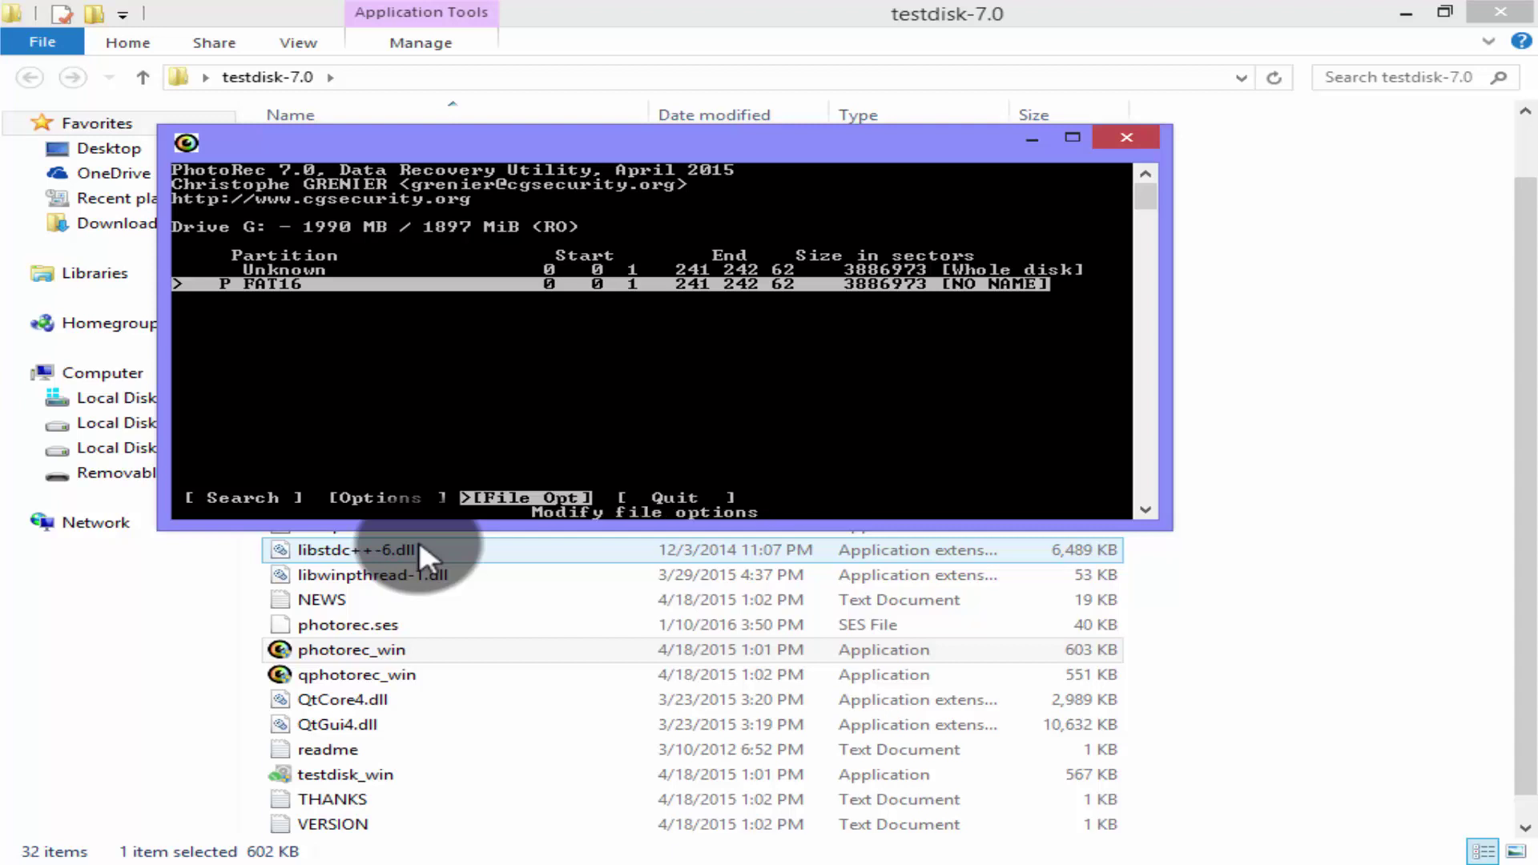
{"action": "key", "text": "Return"}
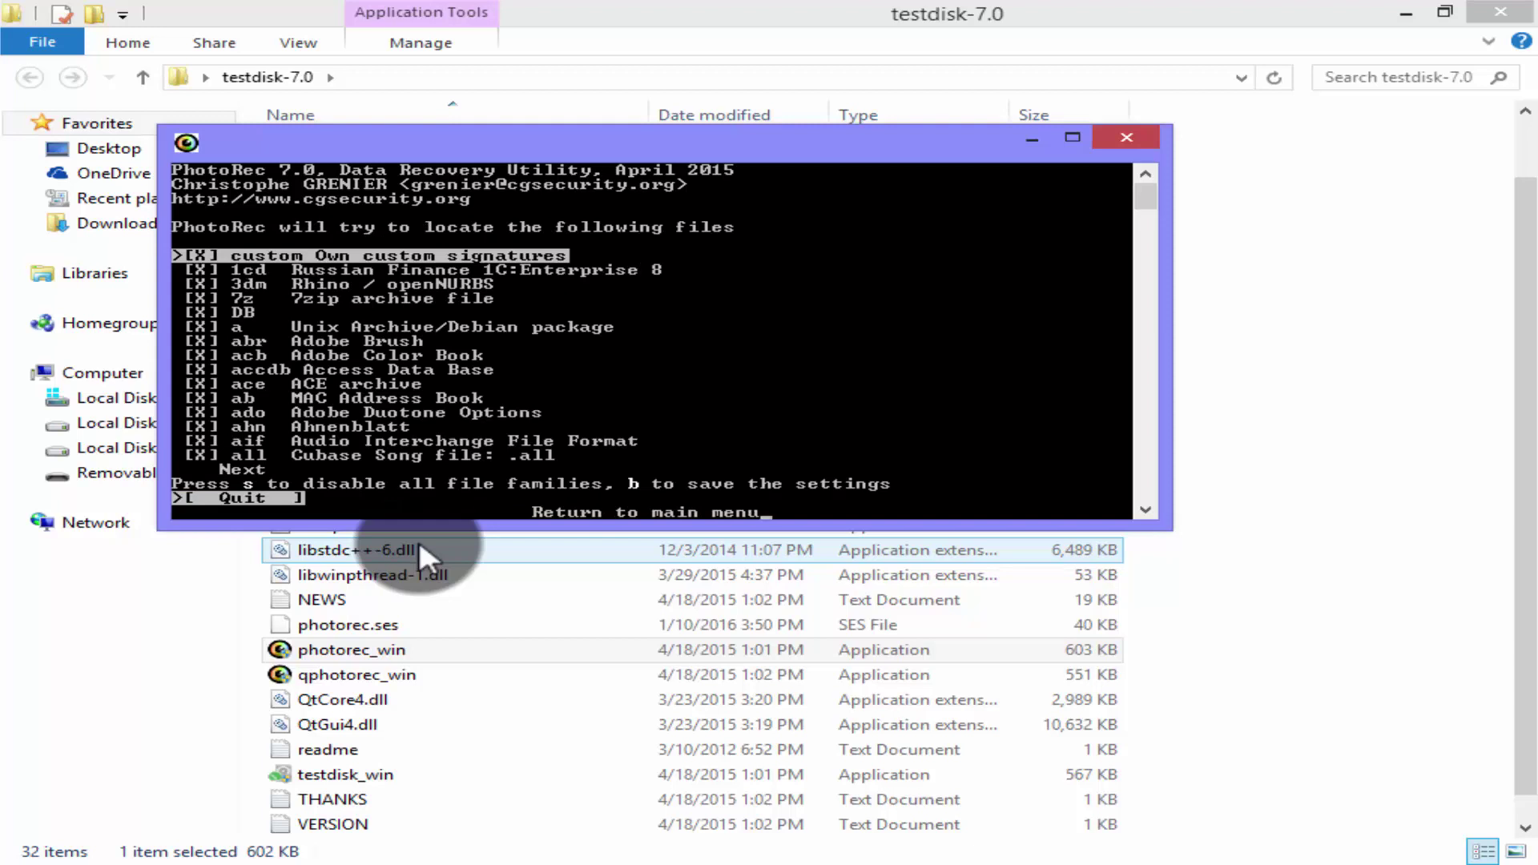
Uncheck the elf Executable and Linking Format file type in the list.
{"action": "key", "text": "Down"}
{"action": "key", "text": "Down"}
{"action": "key", "text": "Down"}
{"action": "key", "text": "Down"}
{"action": "key", "text": "Down"}
{"action": "key", "text": "Down"}
{"action": "key", "text": "Down"}
{"action": "key", "text": "Down"}
{"action": "key", "text": "Down"}
{"action": "key", "text": "Down"}
{"action": "key", "text": "Down"}
{"action": "key", "text": "Down"}
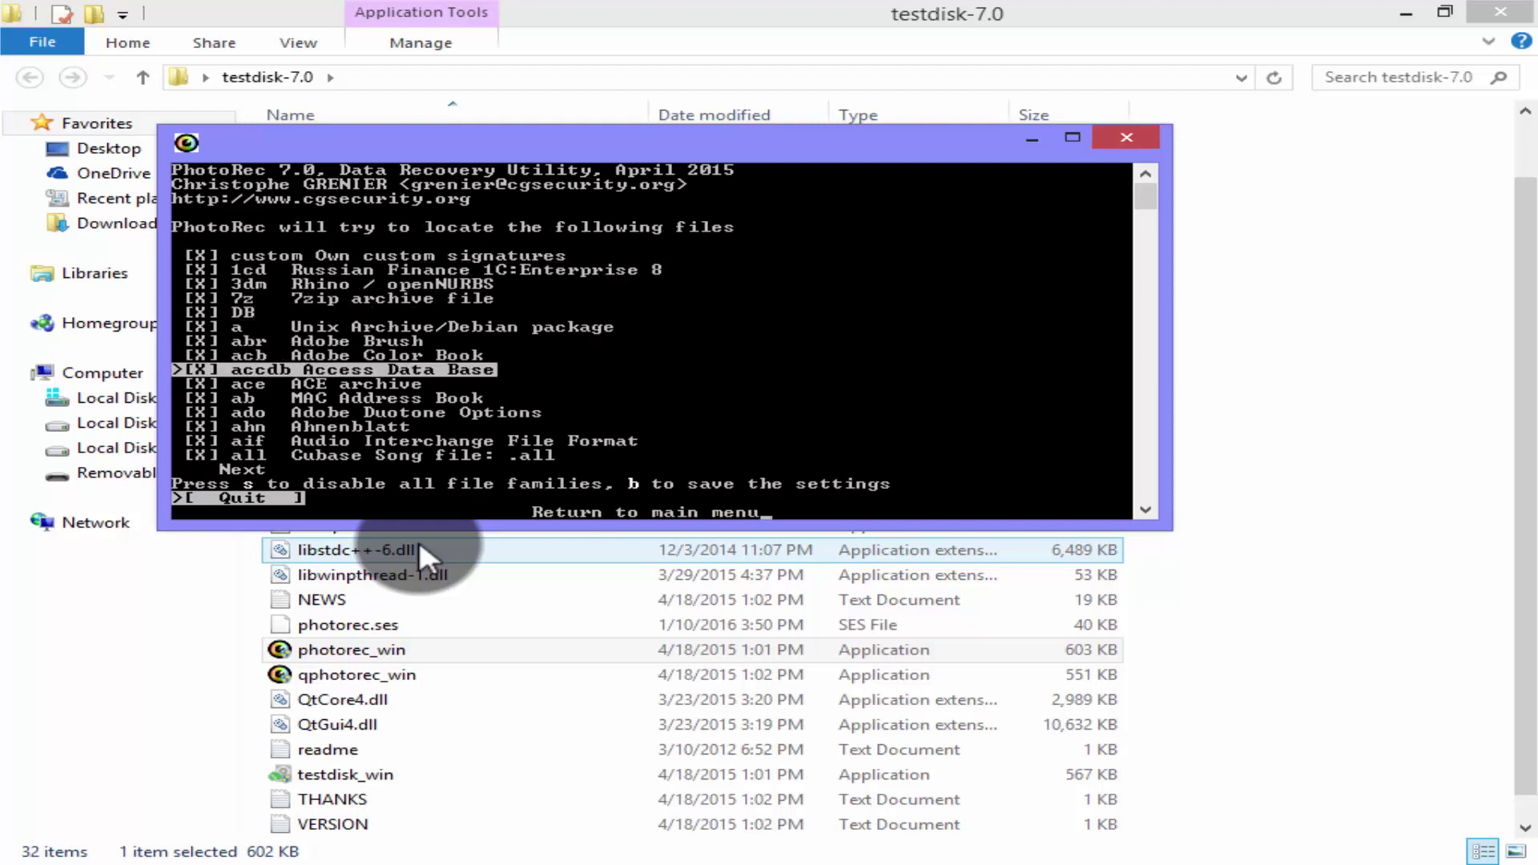
{"action": "key", "text": "Down"}
{"action": "key", "text": "Down"}
{"action": "key", "text": "Down"}
{"action": "key", "text": "Down"}
{"action": "key", "text": "Down"}
{"action": "key", "text": "Down"}
{"action": "key", "text": "Down"}
{"action": "key", "text": "Down"}
{"action": "key", "text": "Down"}
{"action": "key", "text": "Down"}
{"action": "key", "text": "Down"}
{"action": "key", "text": "Down"}
{"action": "key", "text": "Down"}
{"action": "key", "text": "Down"}
{"action": "key", "text": "Down"}
{"action": "key", "text": "Down"}
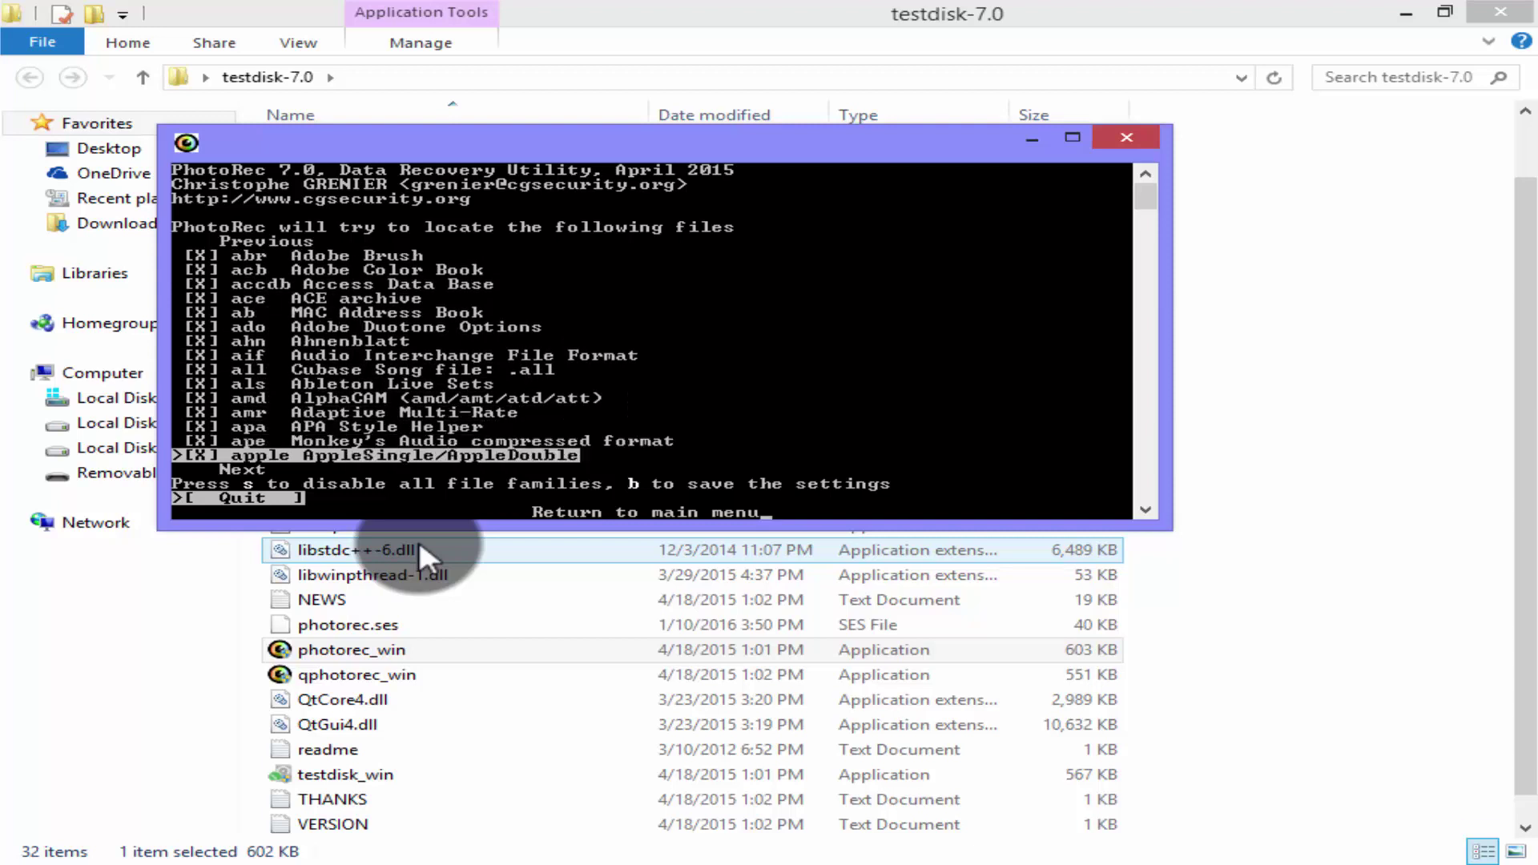
{"action": "key", "text": "Down"}
{"action": "key", "text": "Down"}
{"action": "key", "text": "Down"}
{"action": "key", "text": "Down"}
{"action": "key", "text": "Down"}
{"action": "key", "text": "Down"}
{"action": "key", "text": "Down"}
{"action": "key", "text": "Down"}
{"action": "key", "text": "Down"}
{"action": "key", "text": "Down"}
{"action": "key", "text": "Down"}
{"action": "key", "text": "Down"}
{"action": "key", "text": "Down"}
{"action": "key", "text": "Down"}
{"action": "key", "text": "Down"}
{"action": "key", "text": "Down"}
{"action": "key", "text": "Down"}
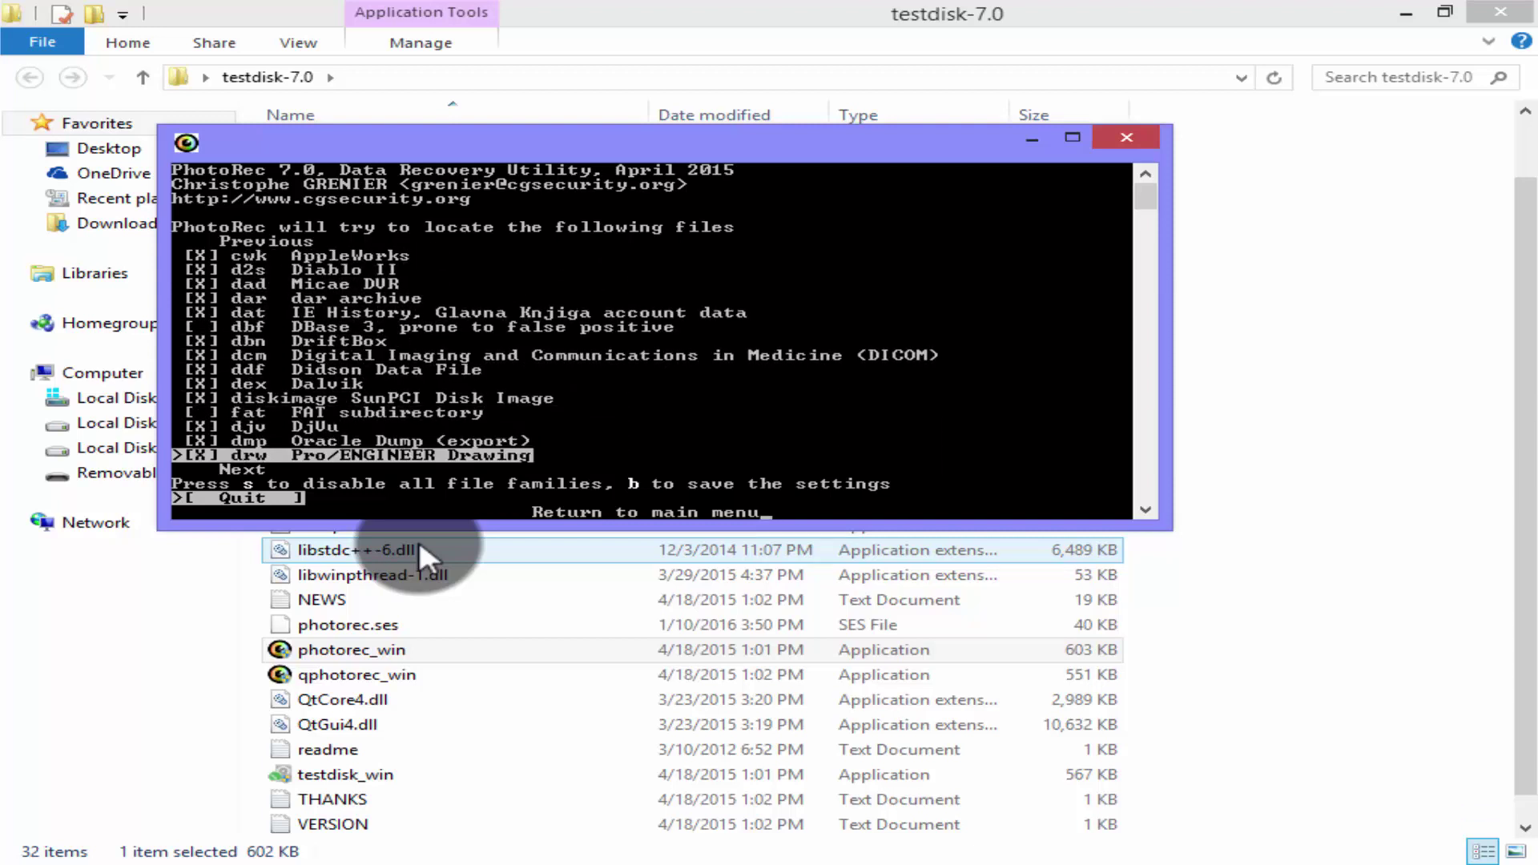
{"action": "key", "text": "Down"}
{"action": "key", "text": "Down"}
{"action": "key", "text": "Down"}
{"action": "key", "text": "Down"}
{"action": "key", "text": "Down"}
{"action": "key", "text": "Down"}
{"action": "key", "text": "Down"}
{"action": "key", "text": "Down"}
{"action": "key", "text": "Down"}
{"action": "key", "text": "Down"}
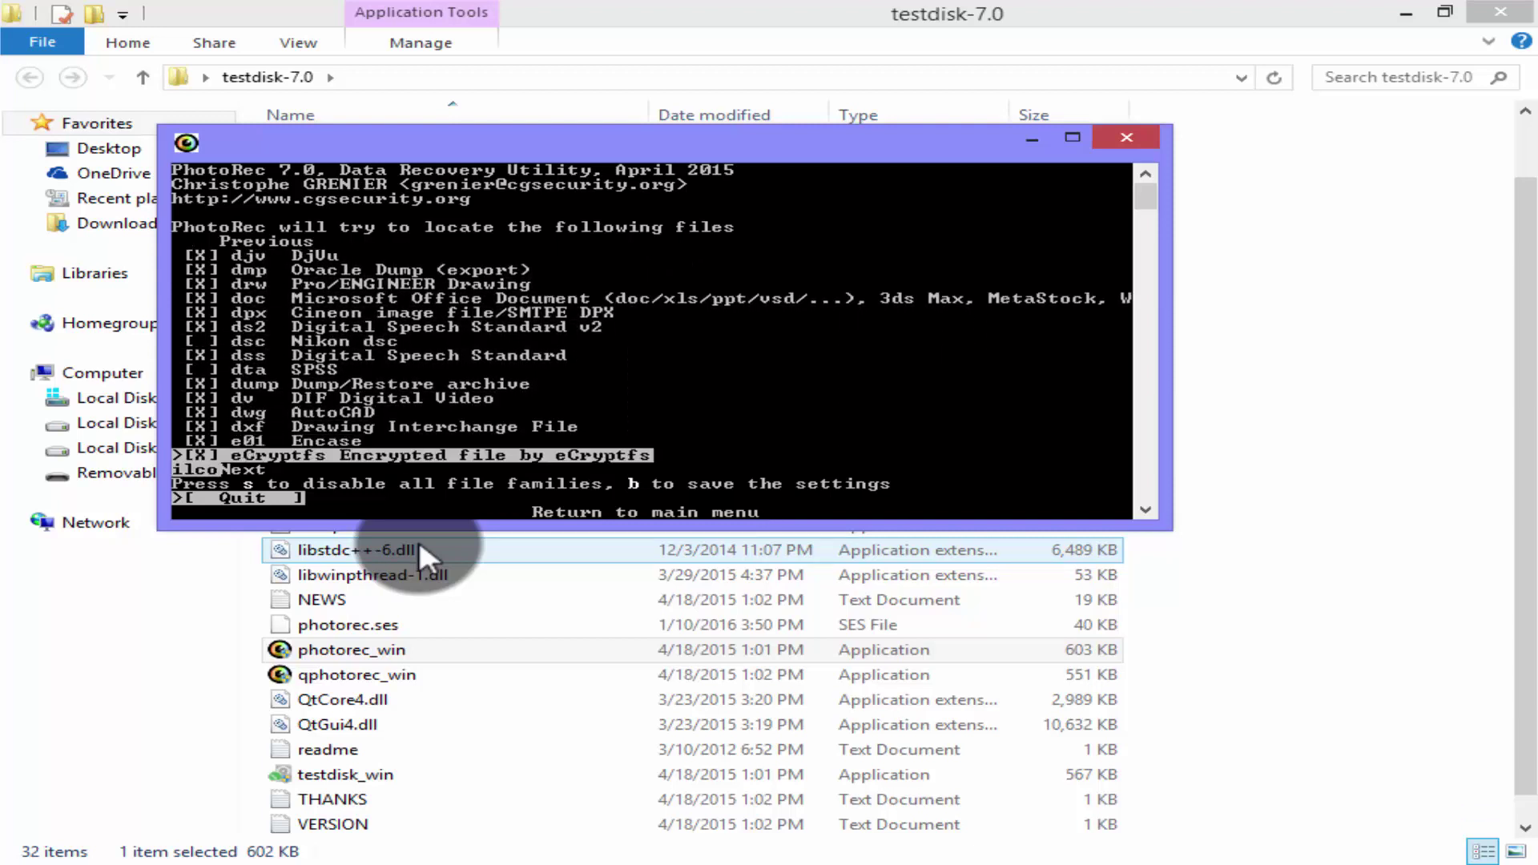
{"action": "key", "text": "space"}
{"action": "key", "text": "Up"}
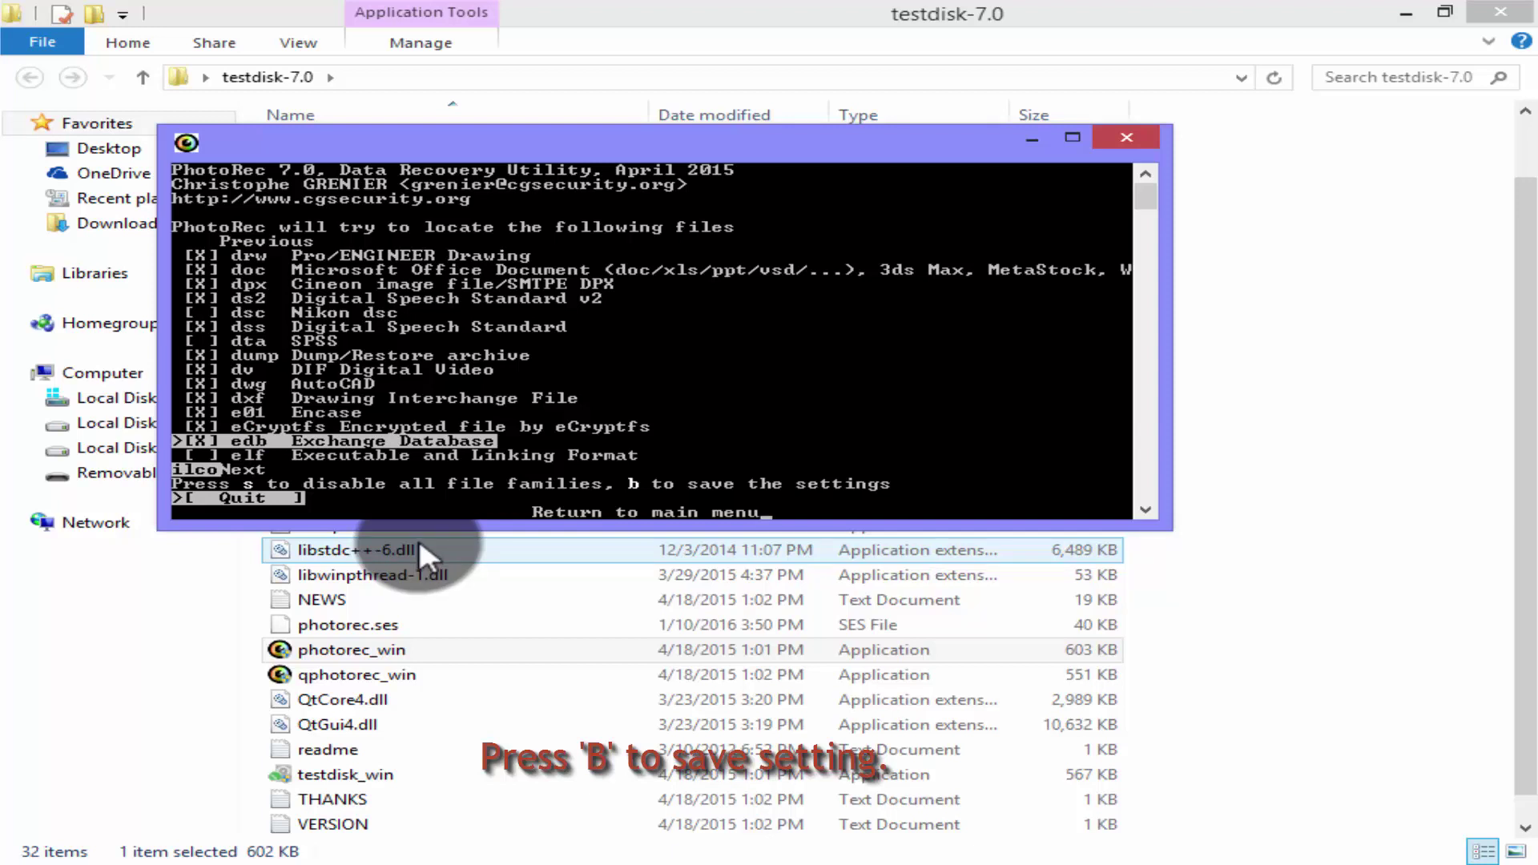
Save the file-type settings and start recovery on the FAT16 partition.
{"action": "key", "text": "b"}
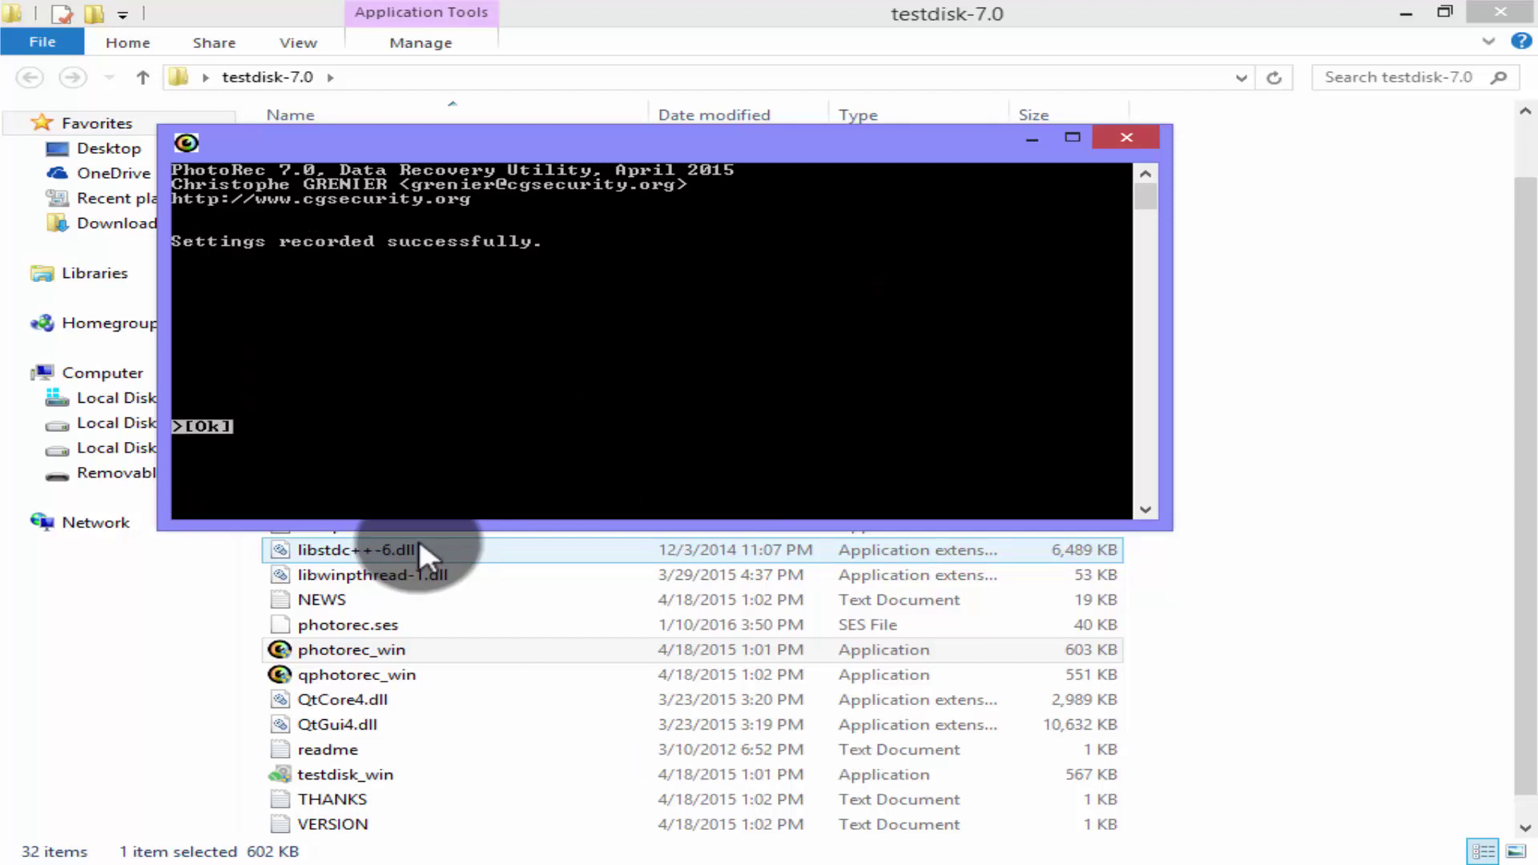
{"action": "key", "text": "Return"}
{"action": "key", "text": "Left"}
{"action": "key", "text": "Left"}
{"action": "key", "text": "Left"}
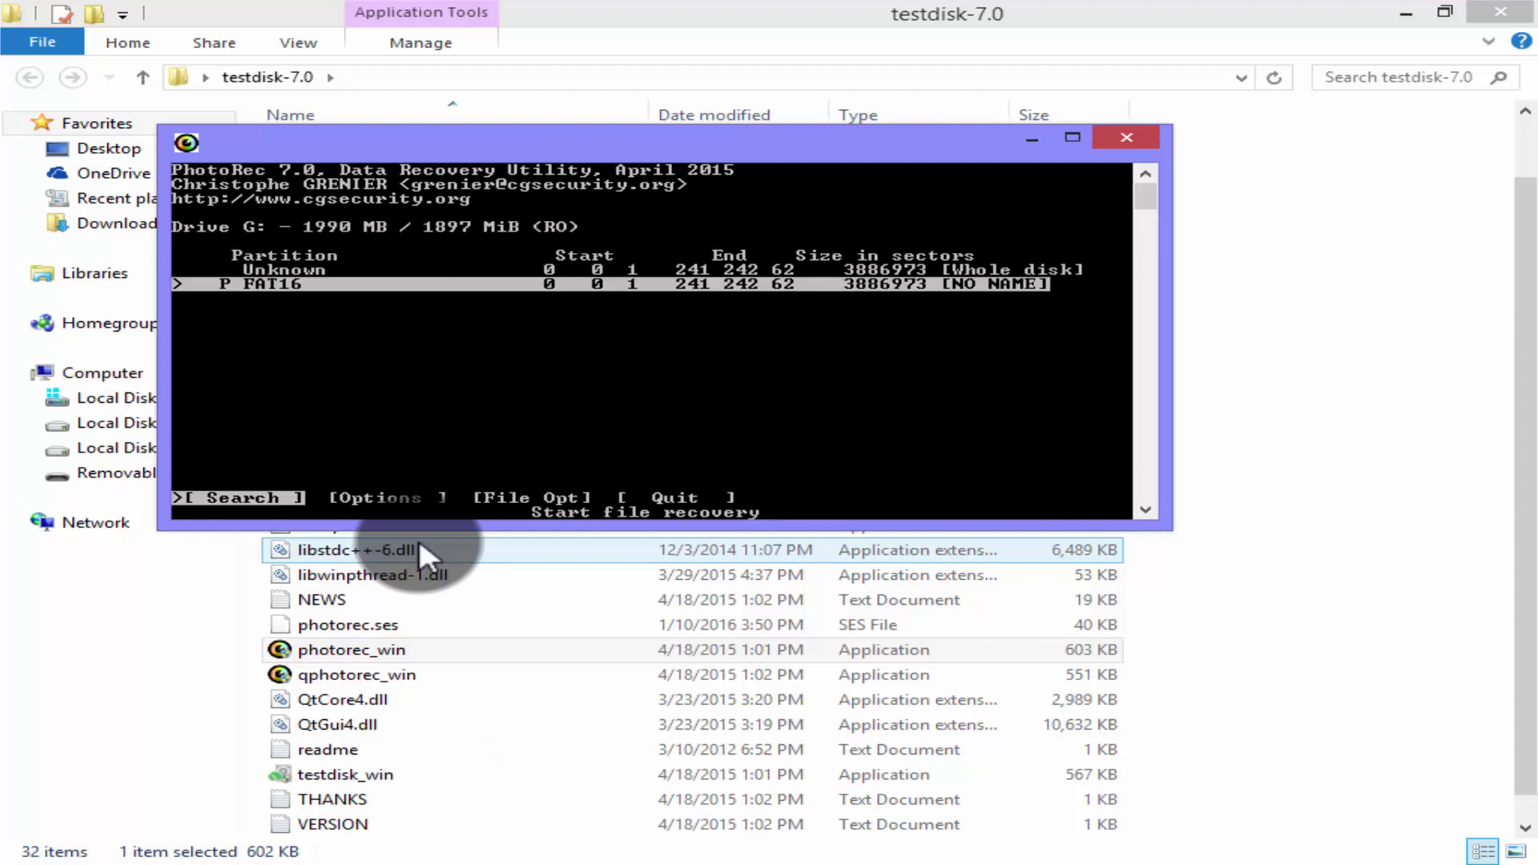
{"action": "key", "text": "Return"}
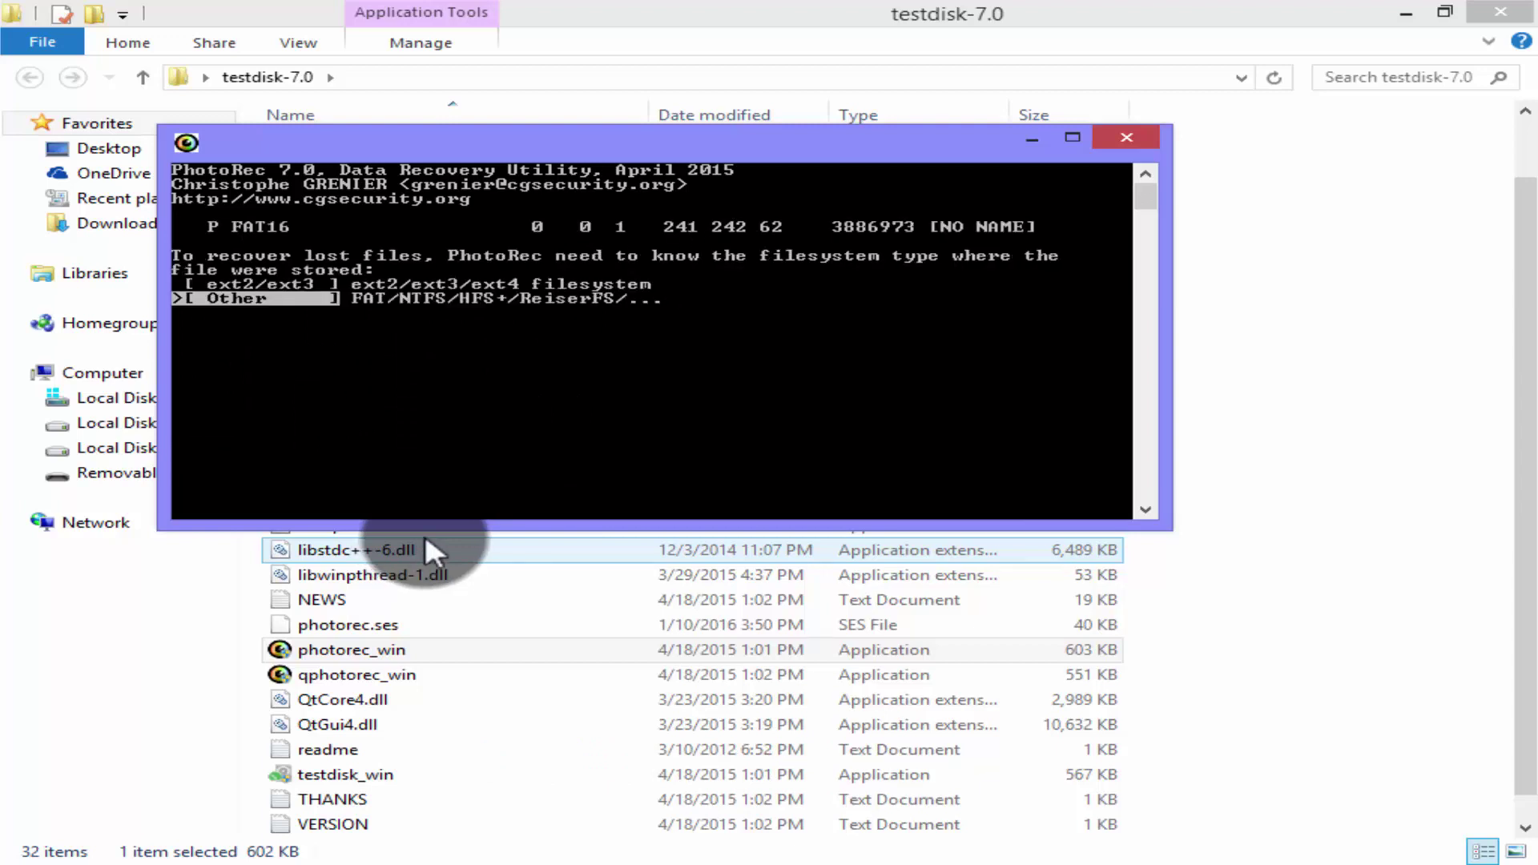
Set the filesystem type to Other and choose to analyse the Whole partition.
{"action": "key", "text": "Up"}
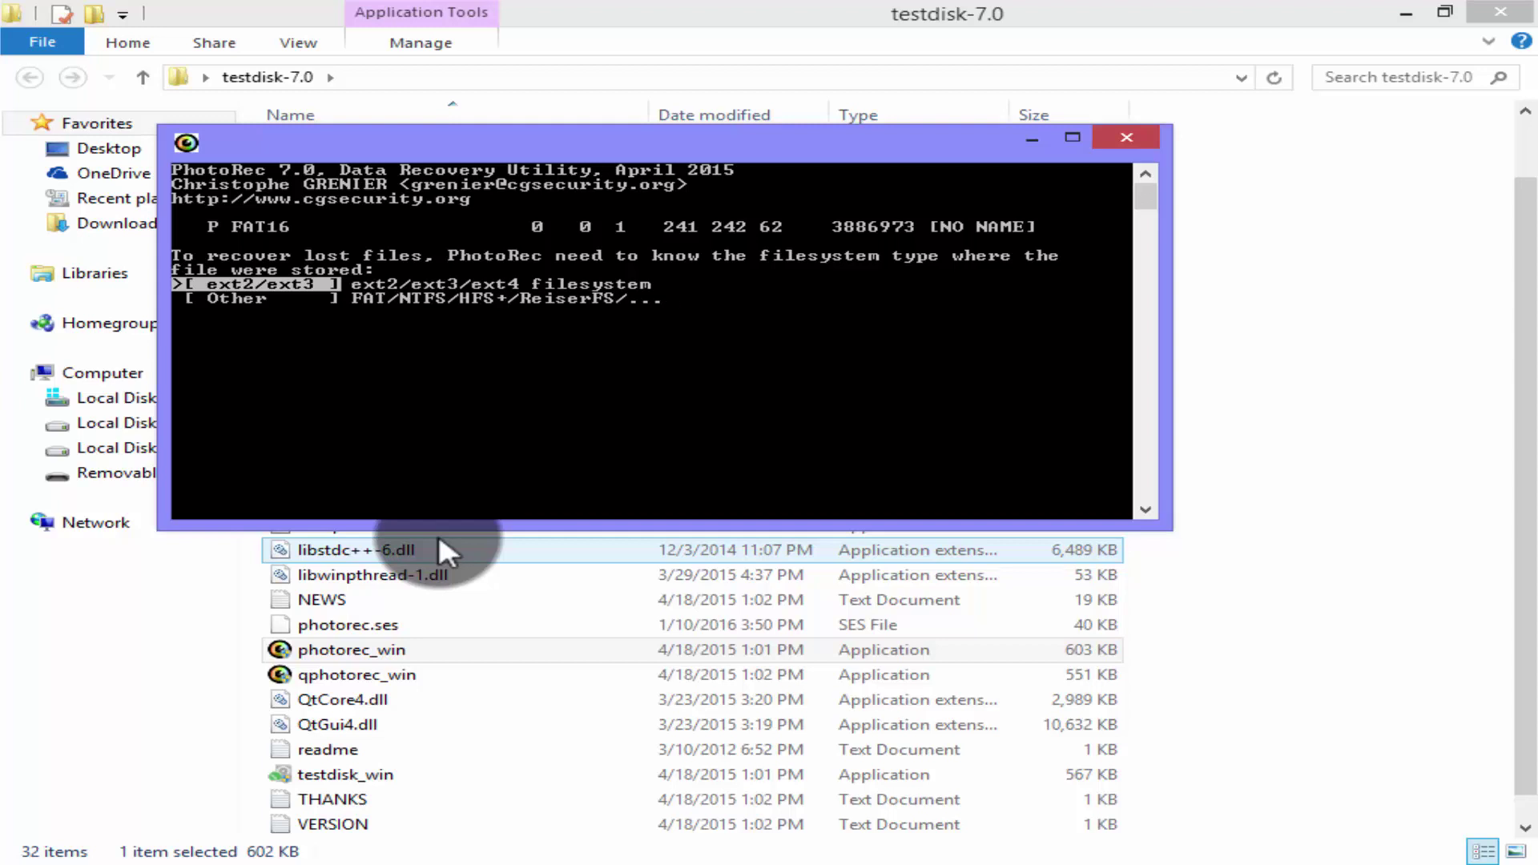
{"action": "key", "text": "Down"}
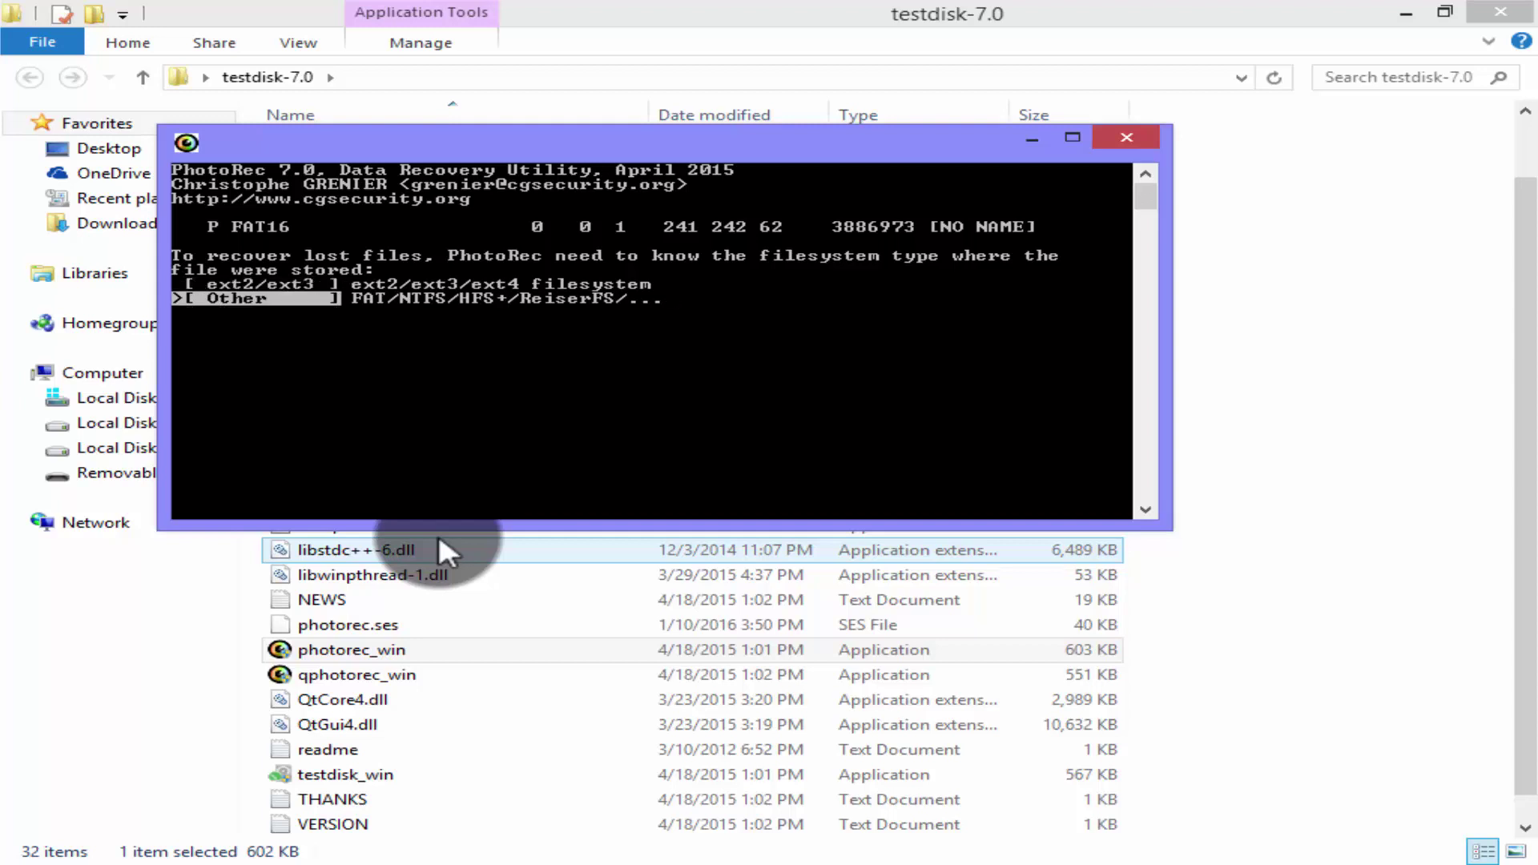
{"action": "key", "text": "Return"}
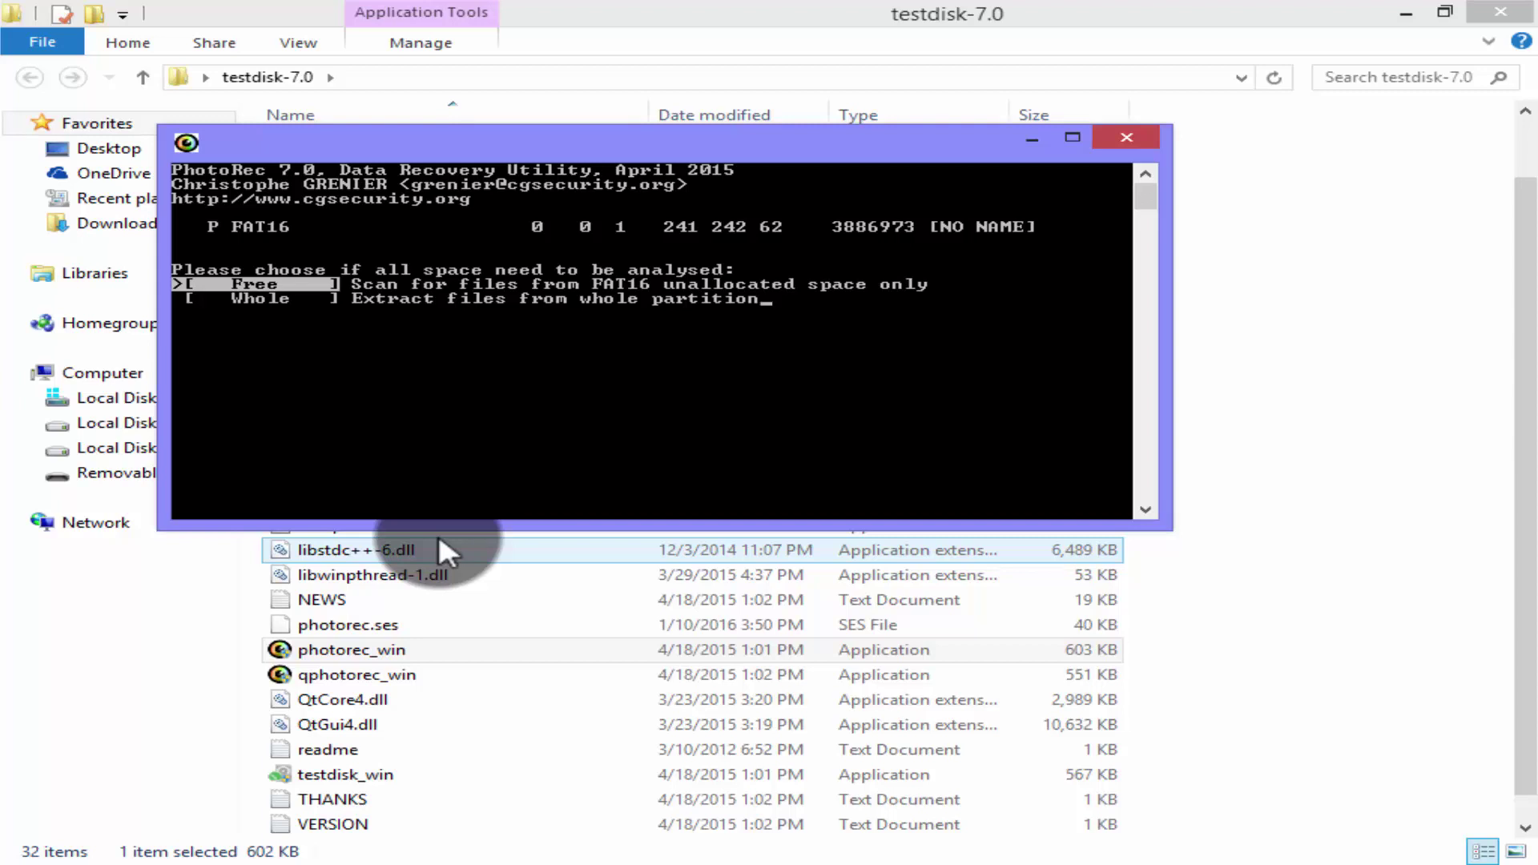
{"action": "key", "text": "Down"}
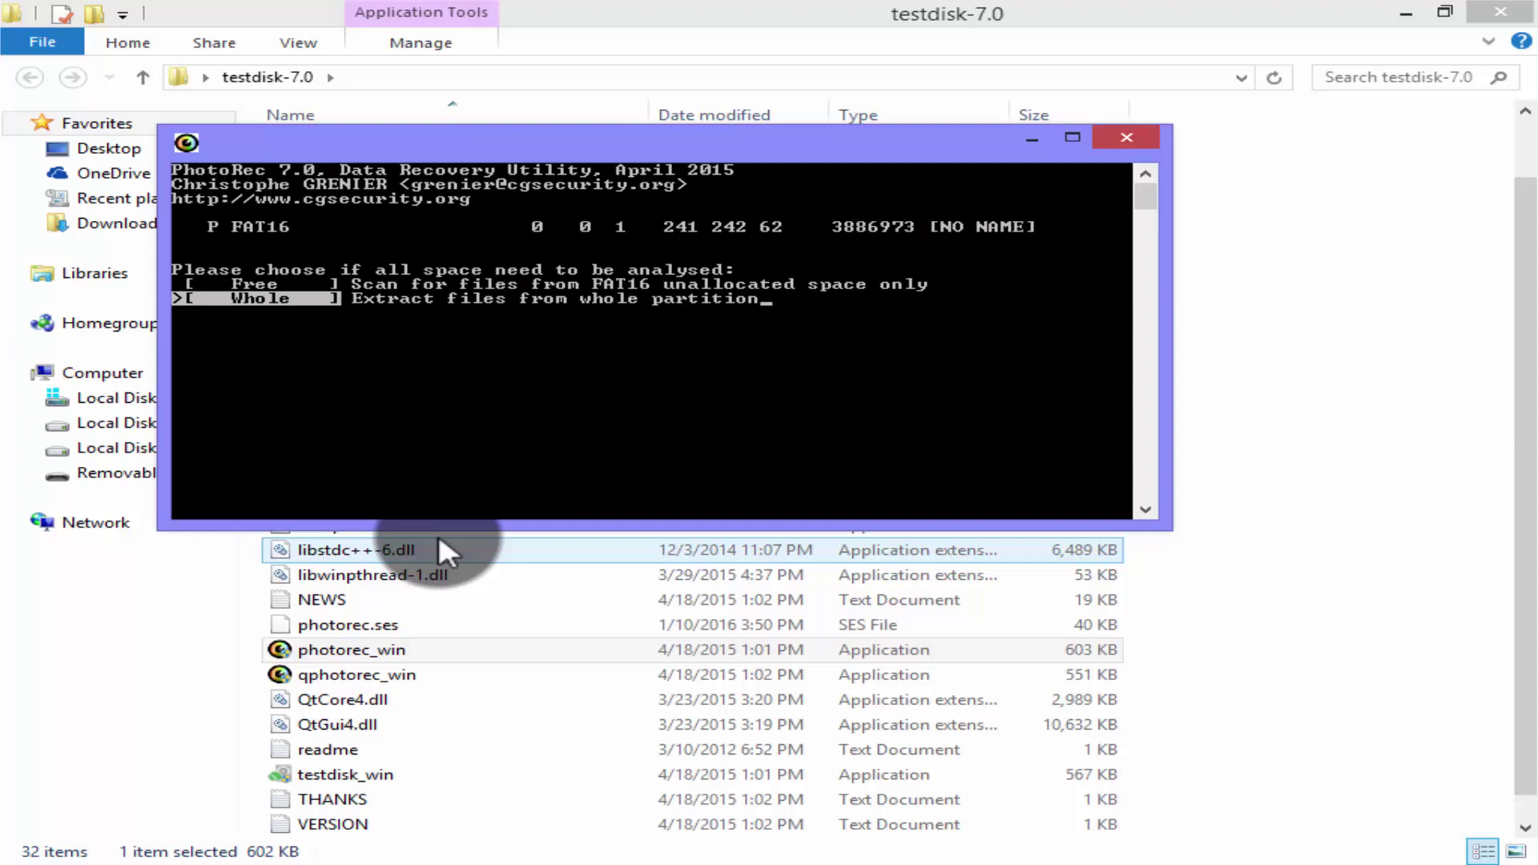
{"action": "key", "text": "Return"}
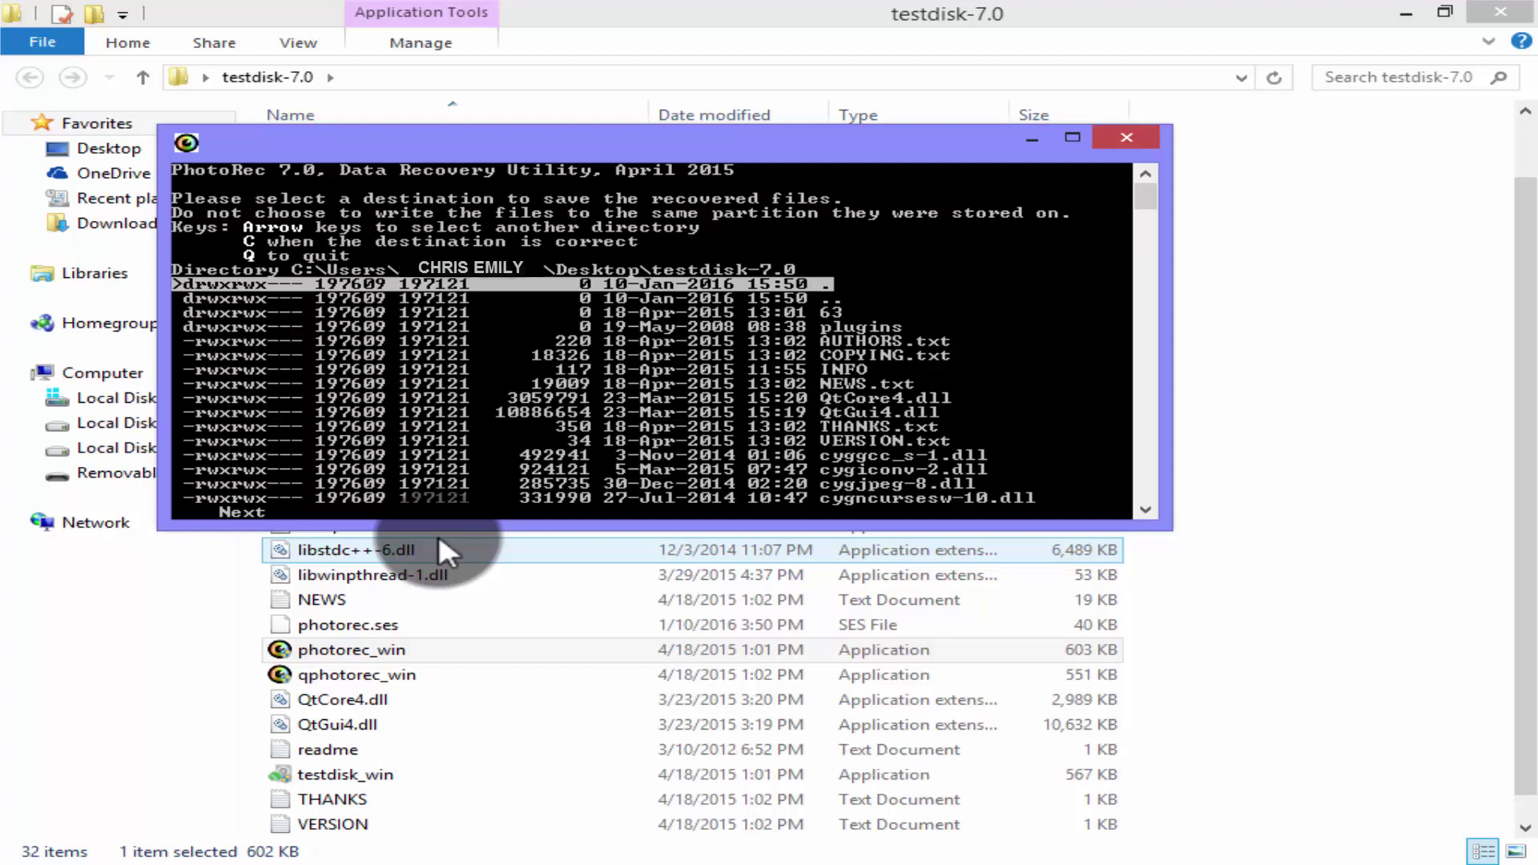
Confirm testdisk-7.0 as destination and let recovery save 225 files to recup_dir.
{"action": "key", "text": "c"}
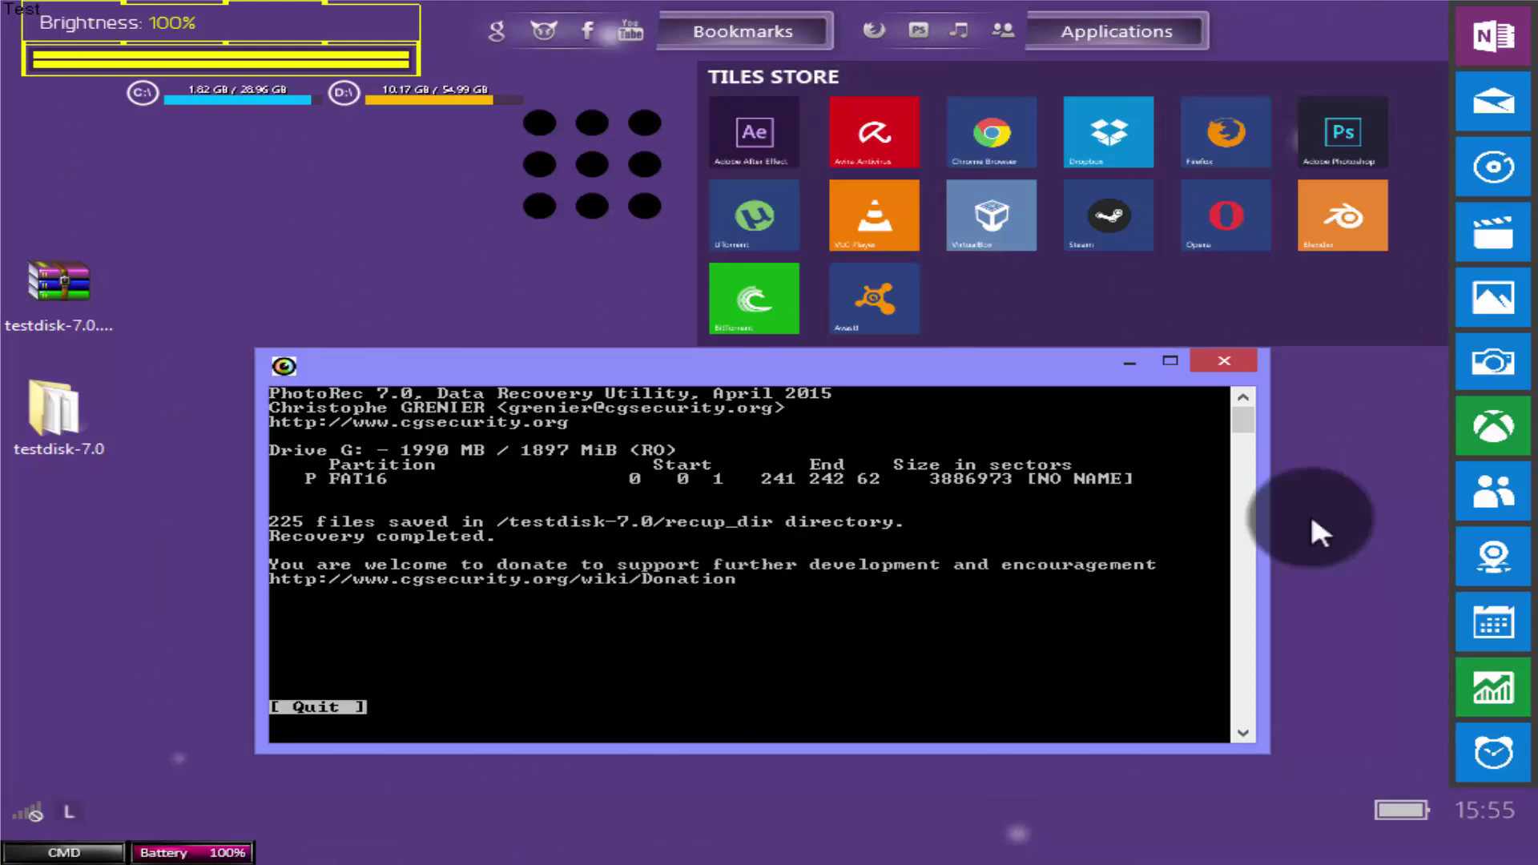
Quit PhotoRec and open testdisk-7.0 to check the 1.73 GB recup_dir.1 folder.
{"action": "left_click", "coordinate": [1222, 361]}
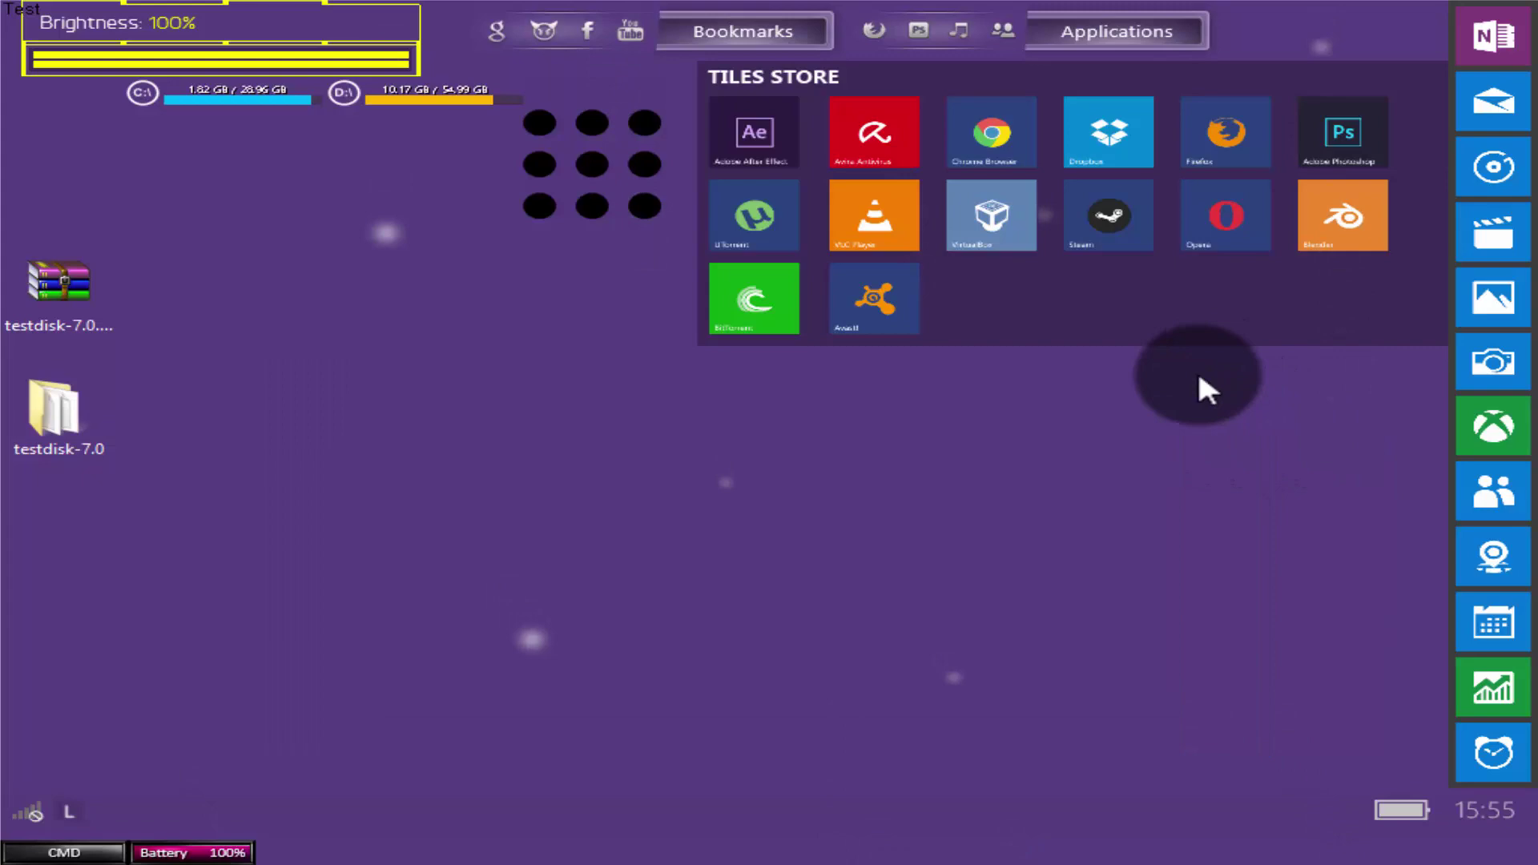
{"action": "double_click", "coordinate": [31, 421]}
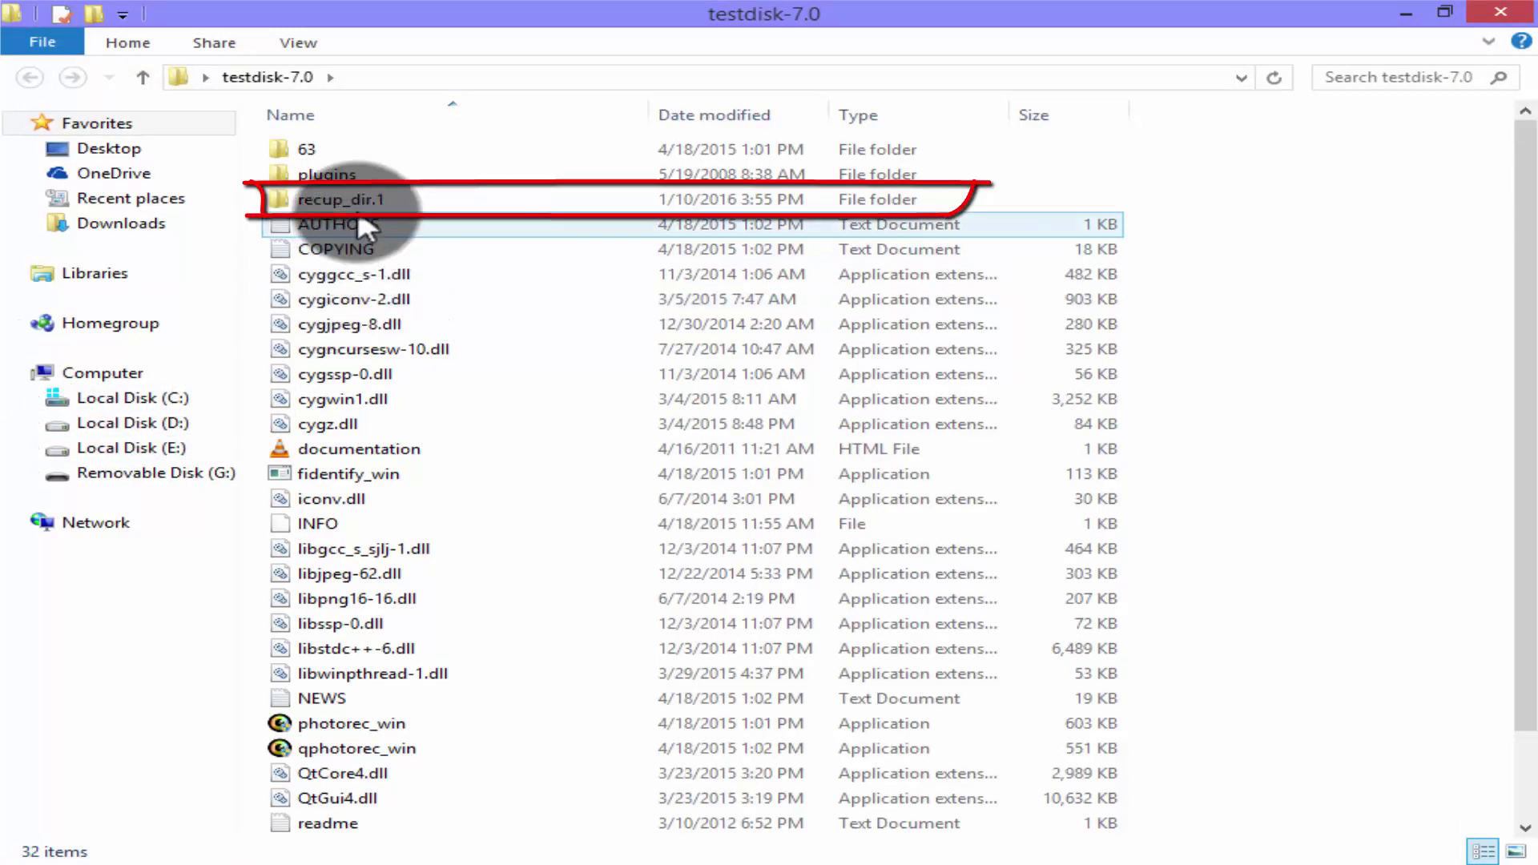
{"action": "mouse_move", "coordinate": [336, 196]}
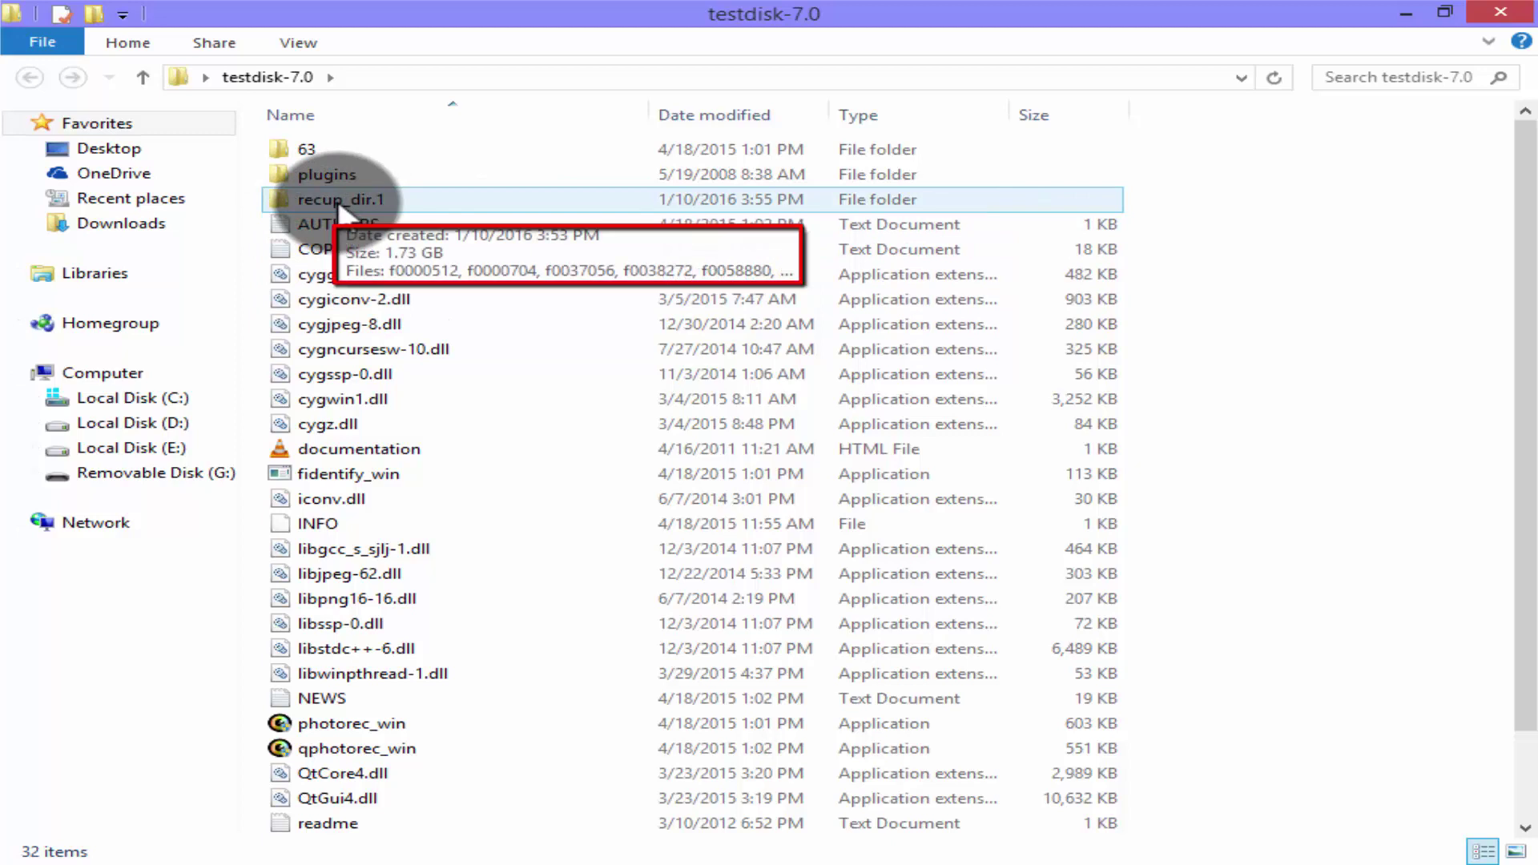